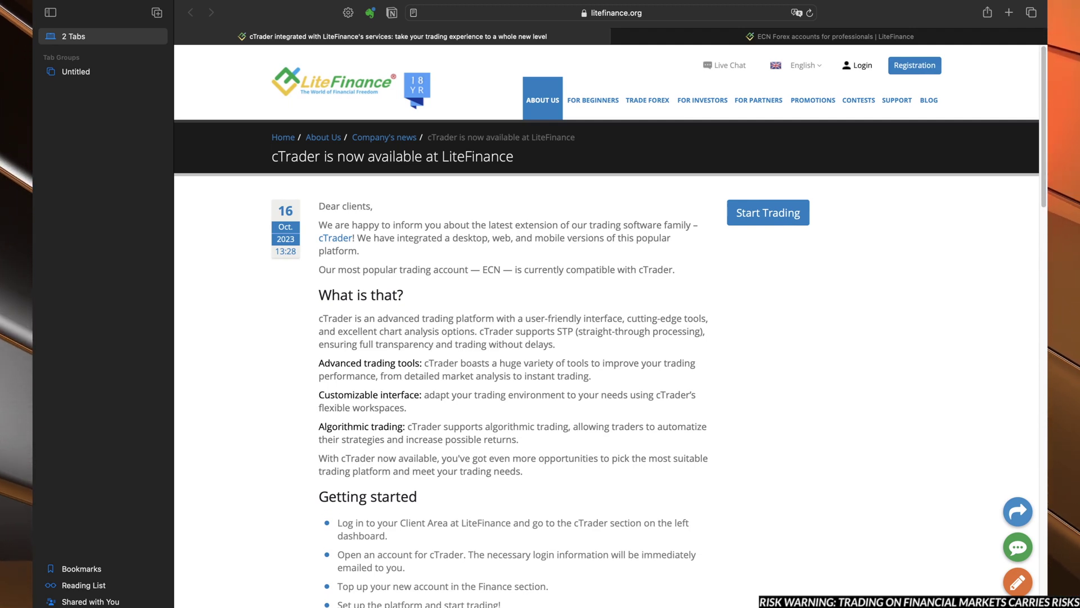
# Scroll the cTrader announcement article down to its Getting started and Special offer sections
pyautogui.scroll(-5, 606, 338)
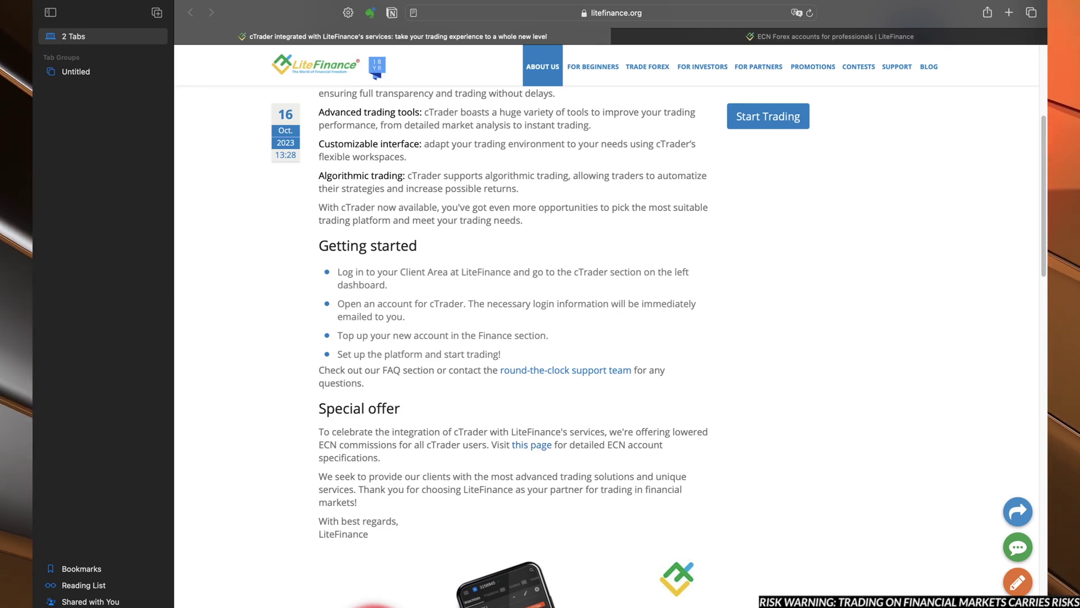
# Check the cTrader vs MT4/MT5 commission table on the ECN accounts page, then go back to the cTrader article
pyautogui.hotkey('ctrl', 'Tab')
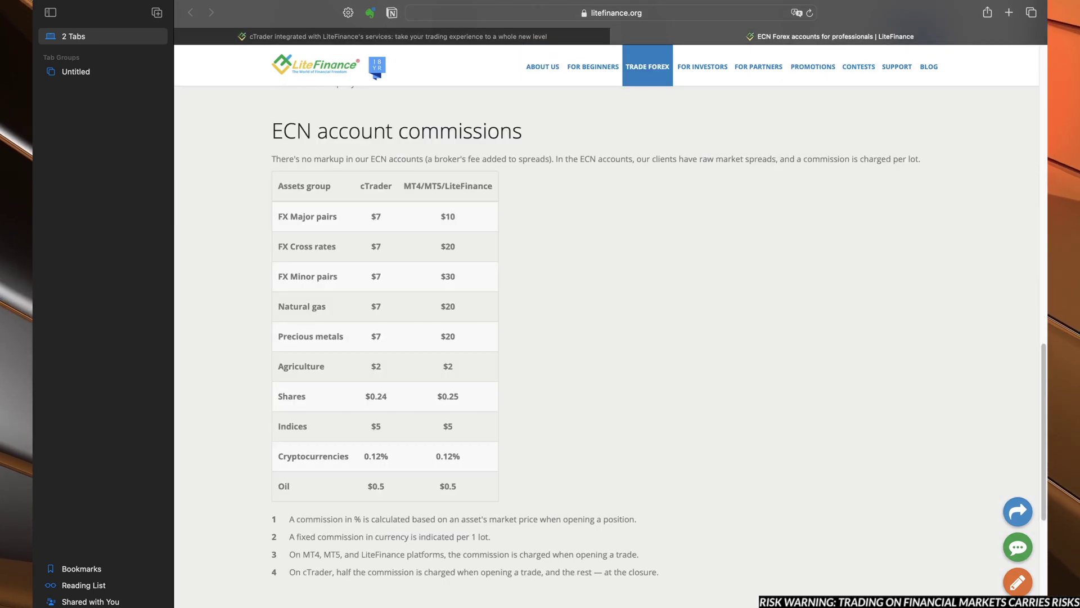
pyautogui.scroll(15, 606, 338)
pyautogui.scroll(-15, 606, 337)
pyautogui.scroll(-2, 606, 337)
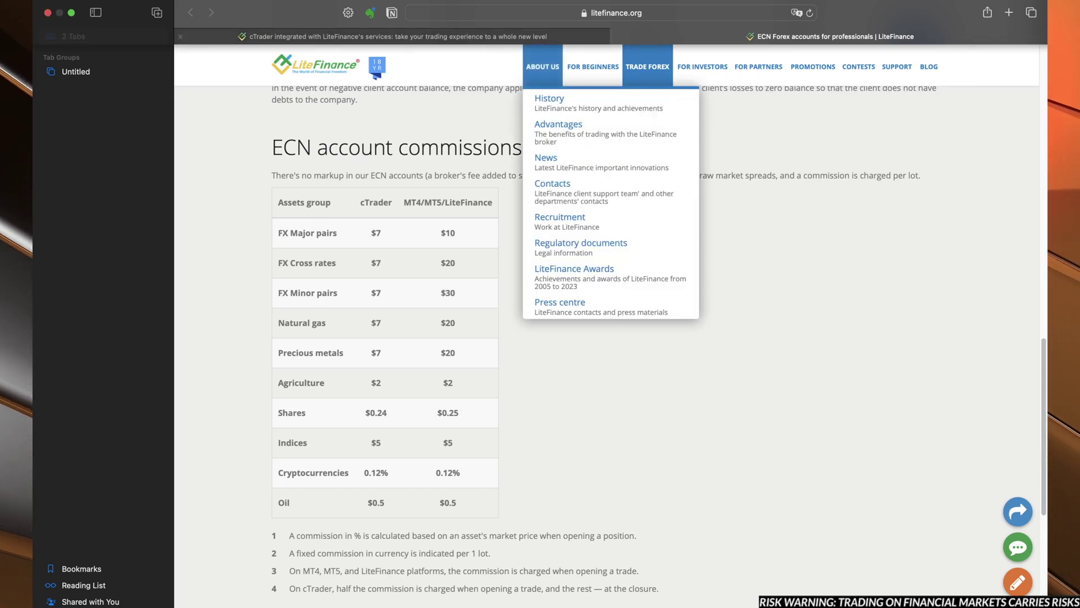
pyautogui.hotkey('ctrl', 'shift', 'Tab')
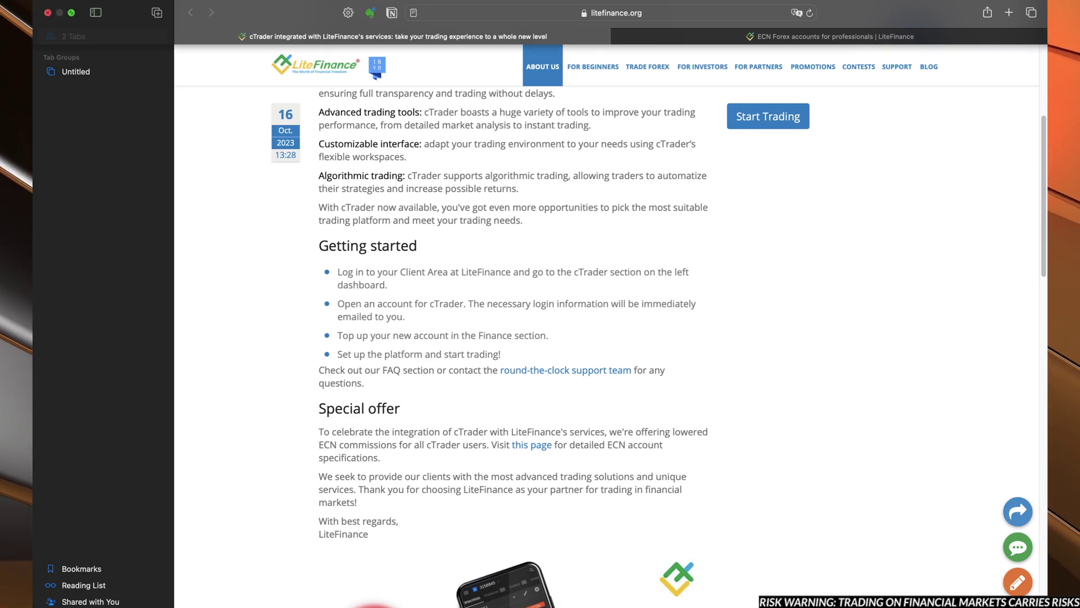
pyautogui.moveTo(71, 12)
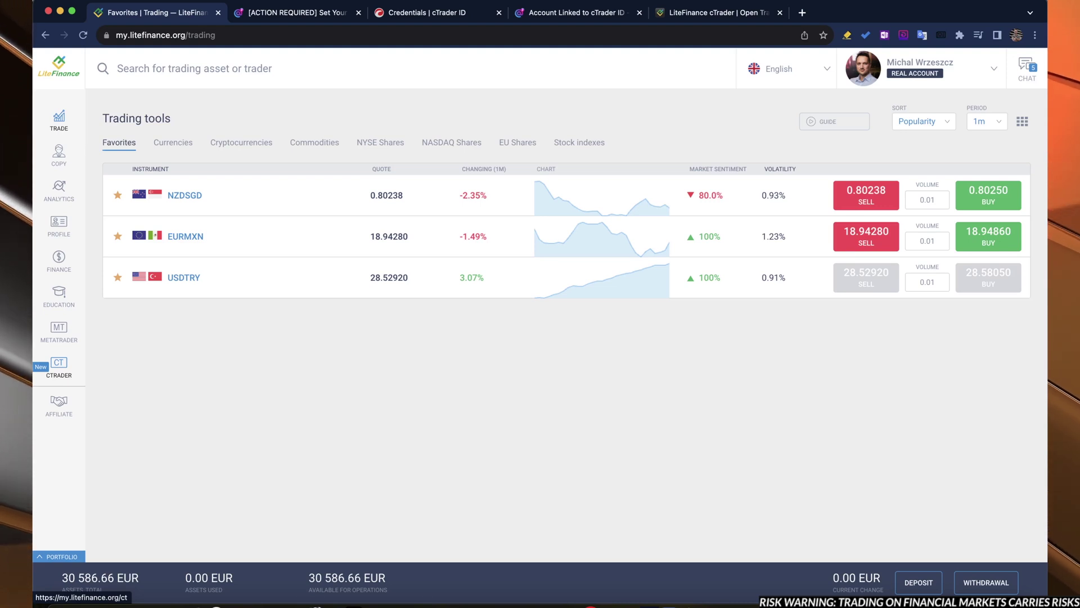
# Open the client area's cTrader section and glance at the Open Account form without creating an account
pyautogui.click(59, 365)
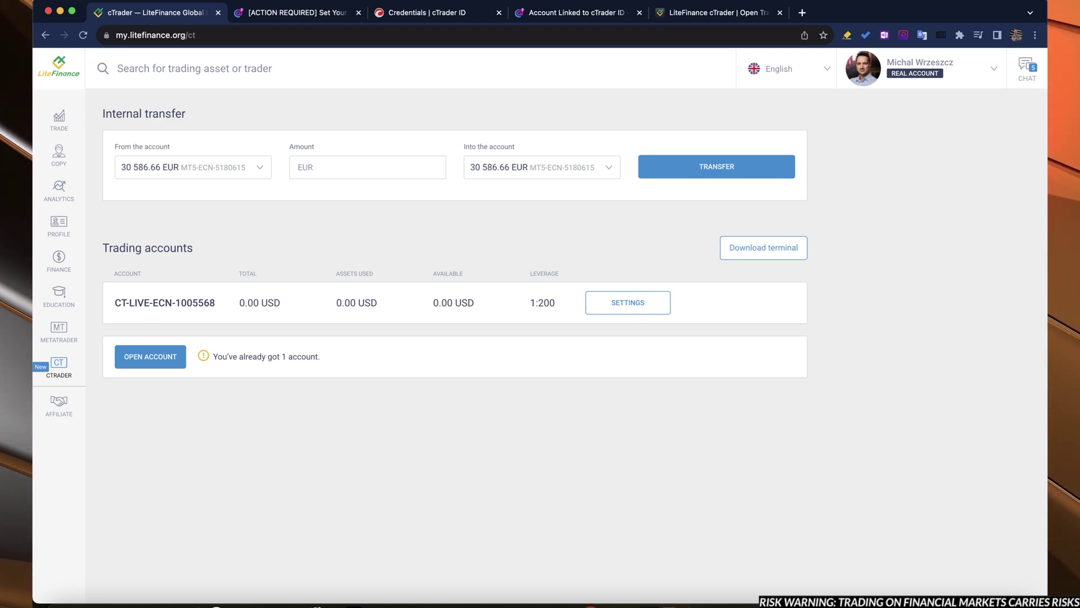
pyautogui.click(151, 356)
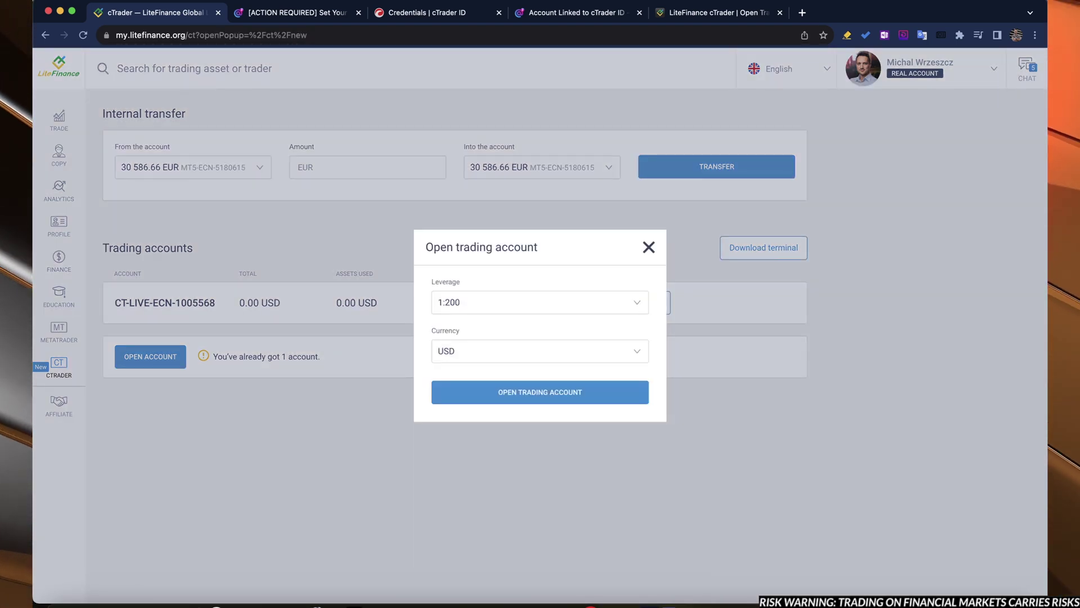
pyautogui.press('Escape')
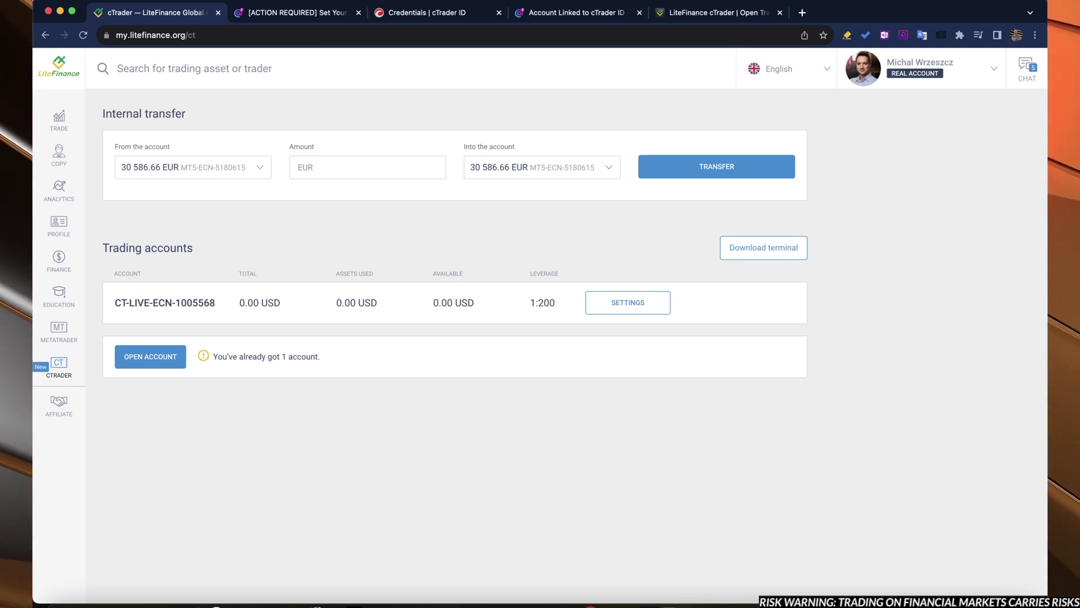
# Inspect the transfer form's source and destination account lists, leaving both unchanged
pyautogui.click(193, 167)
pyautogui.press('Escape')
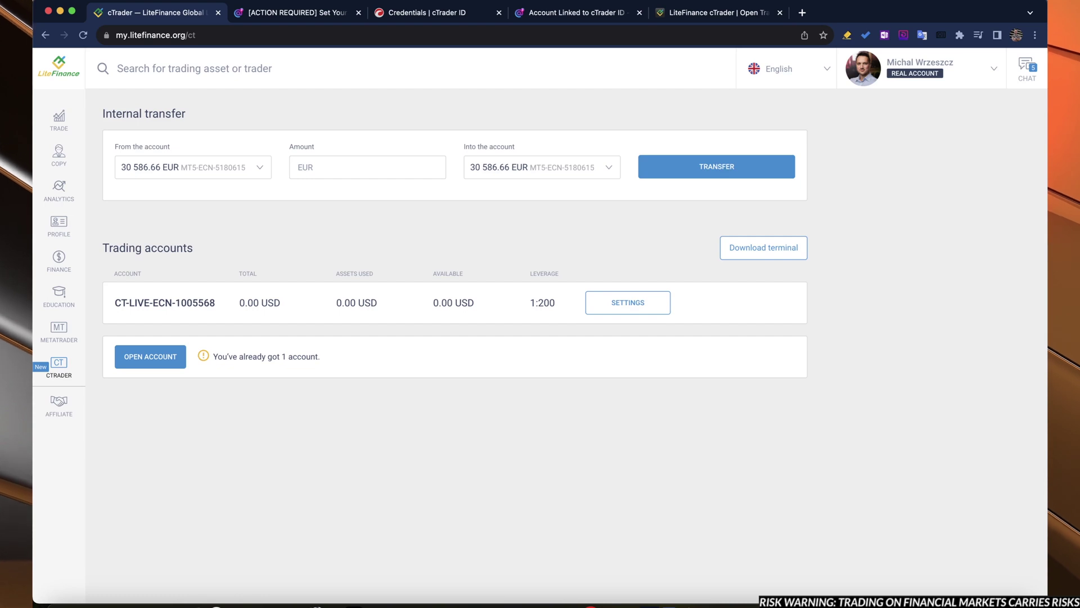
pyautogui.click(541, 168)
pyautogui.press('Escape')
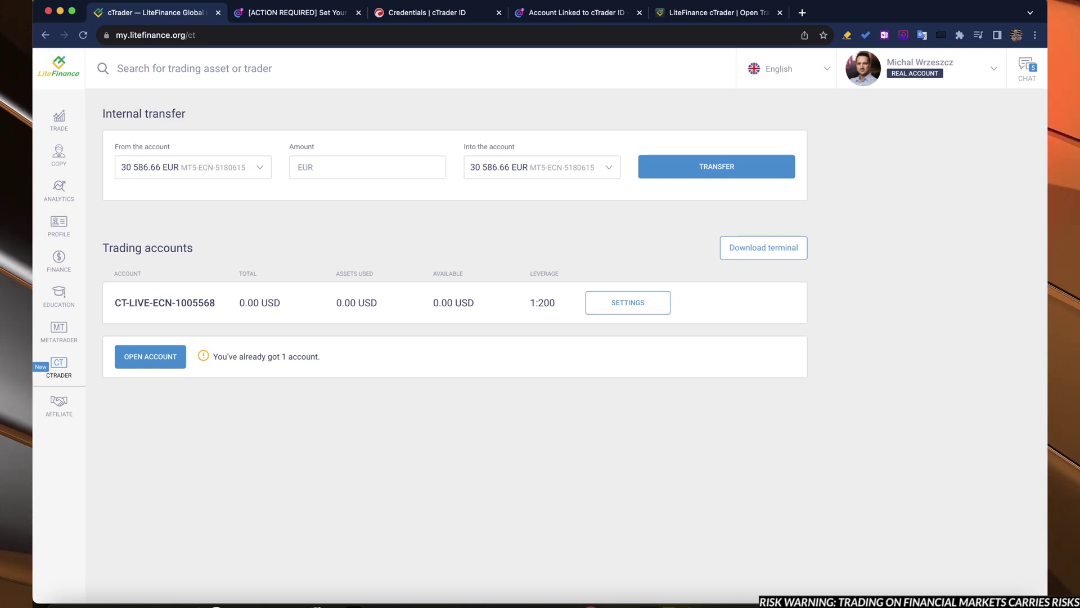
pyautogui.click(628, 302)
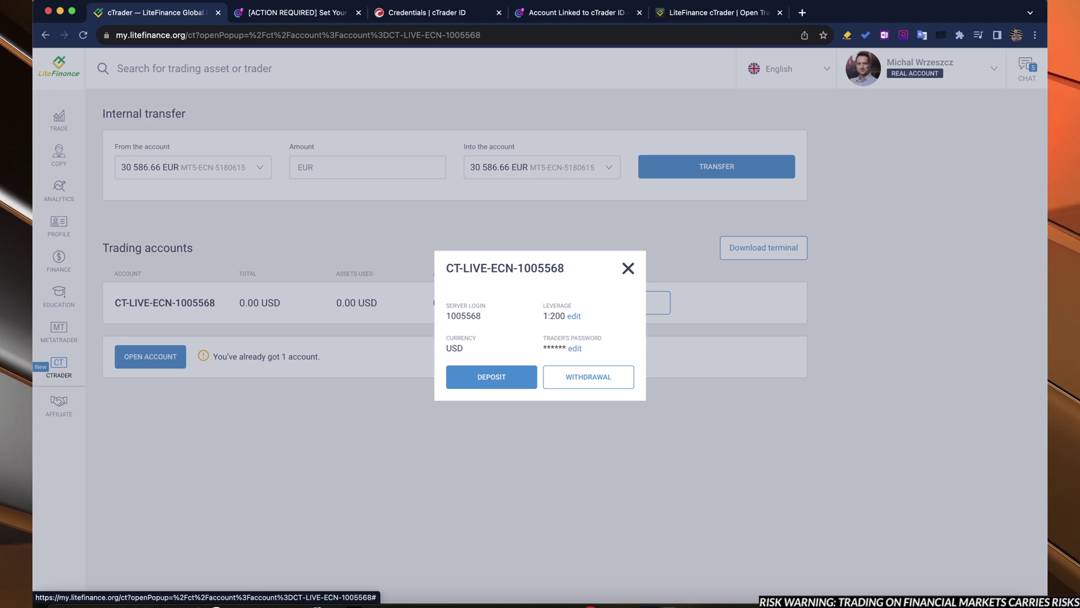
pyautogui.press('Escape')
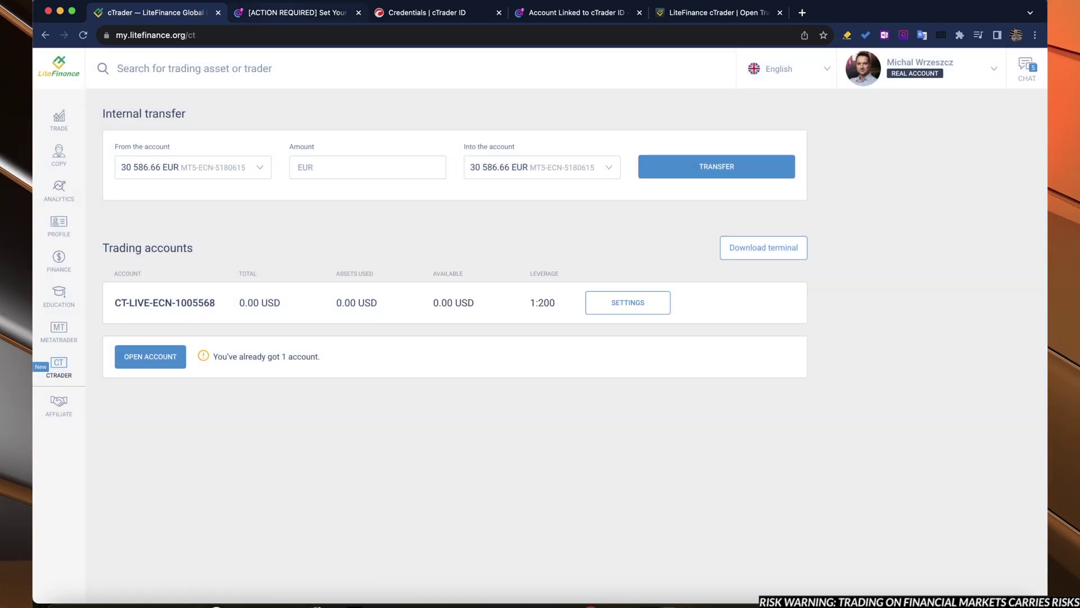
# Switch to the '[ACTION REQUIRED] Set Your…' cTrader ID welcome email and scroll through it
pyautogui.hotkey('ctrl', 'Tab')
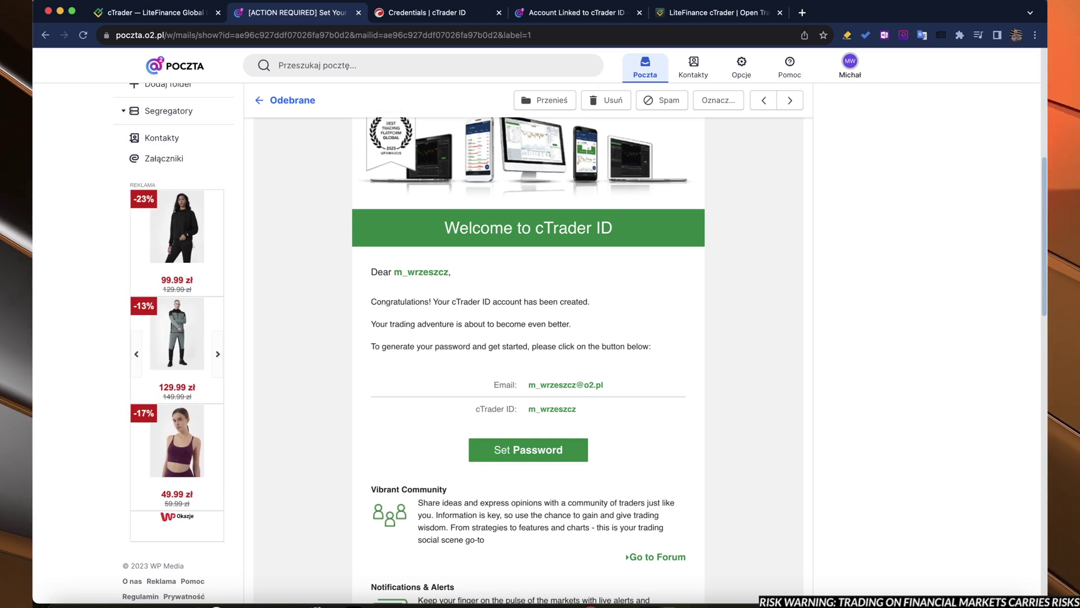
pyautogui.scroll(-1, 528, 338)
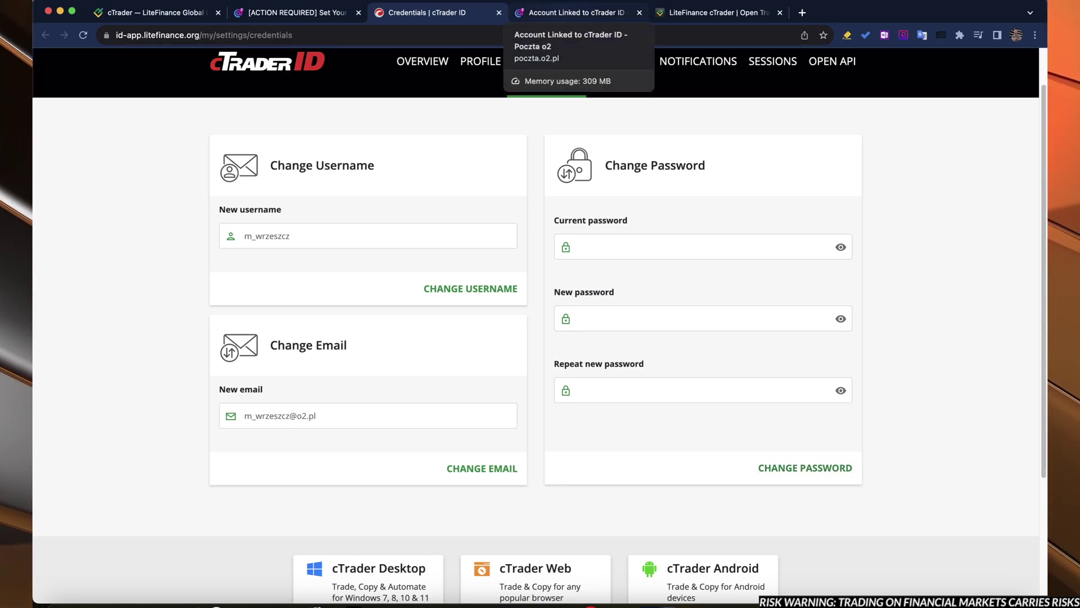
# Read the 'Account Linked to cTrader ID' email and launch the cTrader web terminal from its button
pyautogui.click(576, 13)
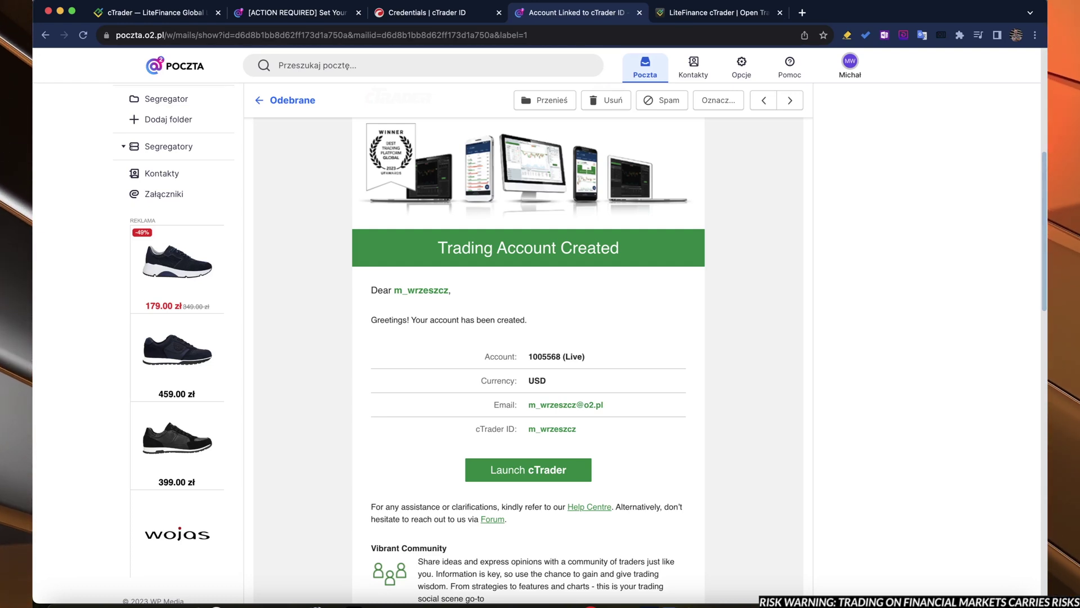
pyautogui.scroll(-1, 540, 337)
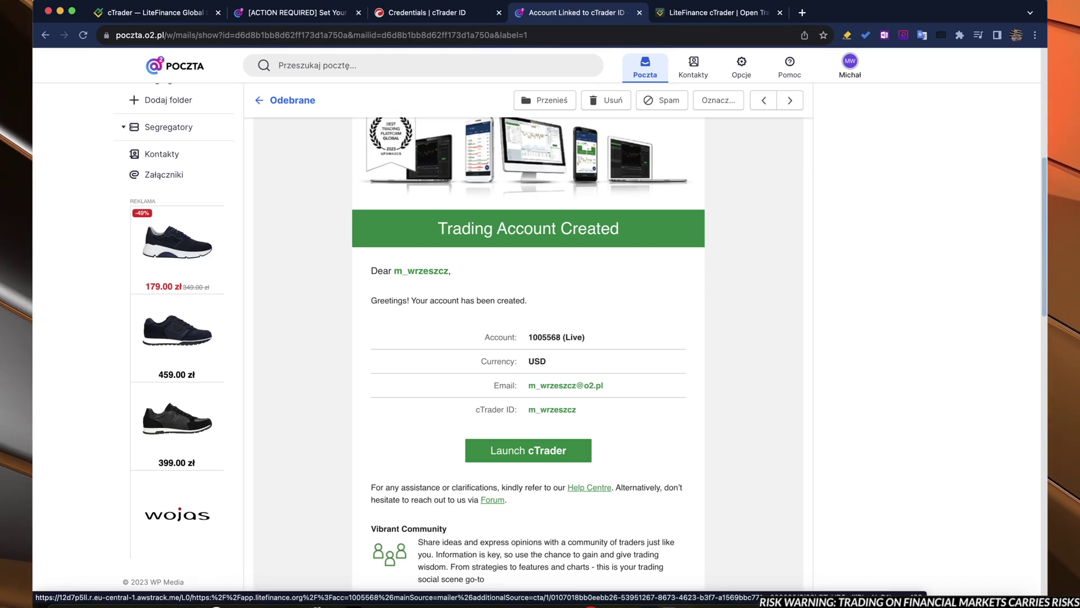
pyautogui.click(528, 450)
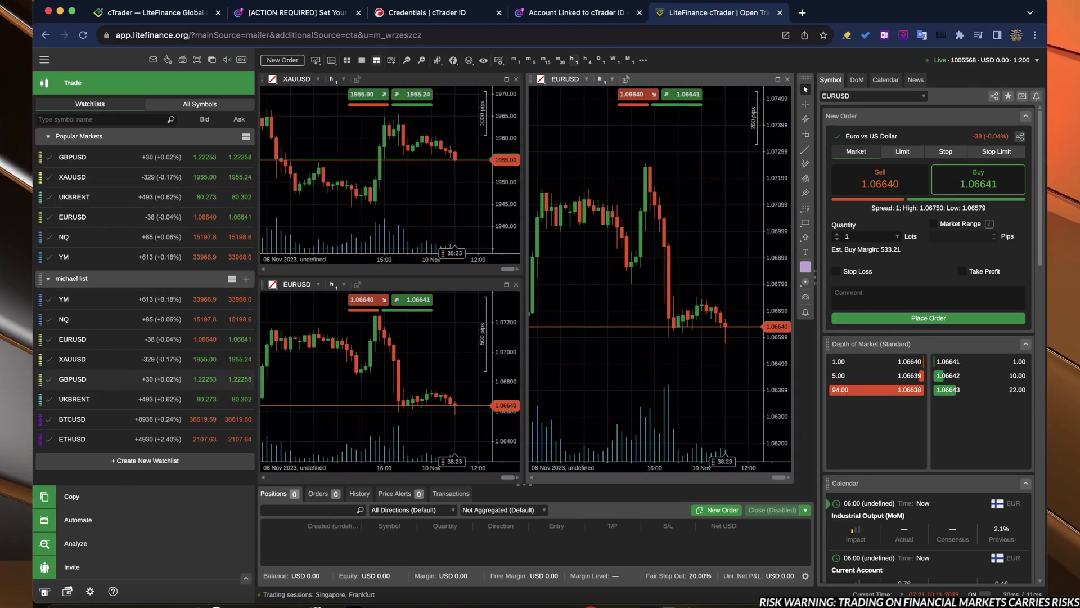
# Abandon a new watchlist, then open the second watchlist's symbol picker and browse Popular Markets
pyautogui.click(145, 460)
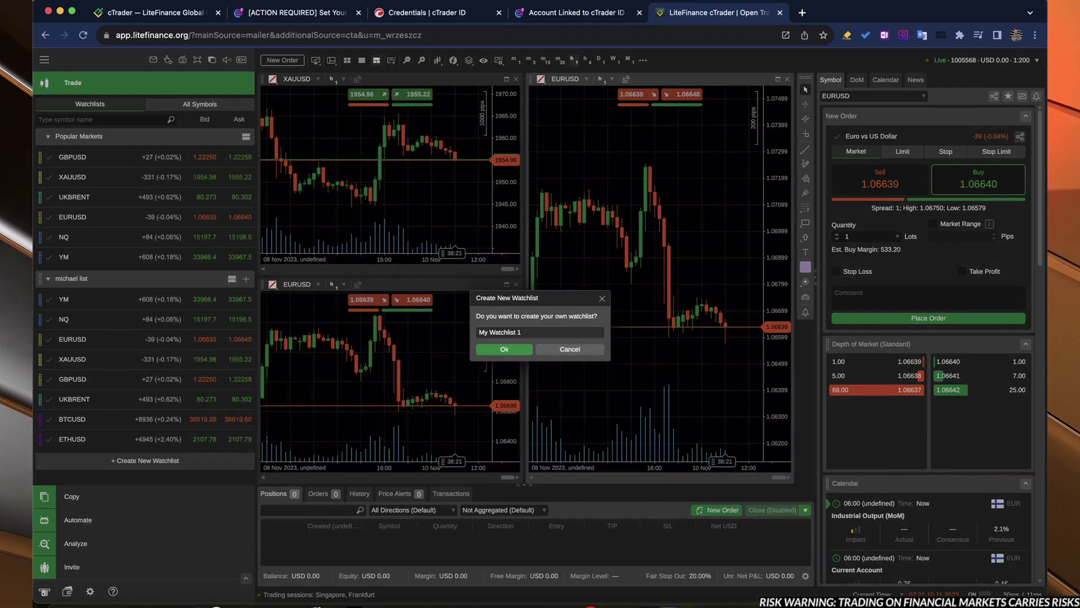
pyautogui.press('Escape')
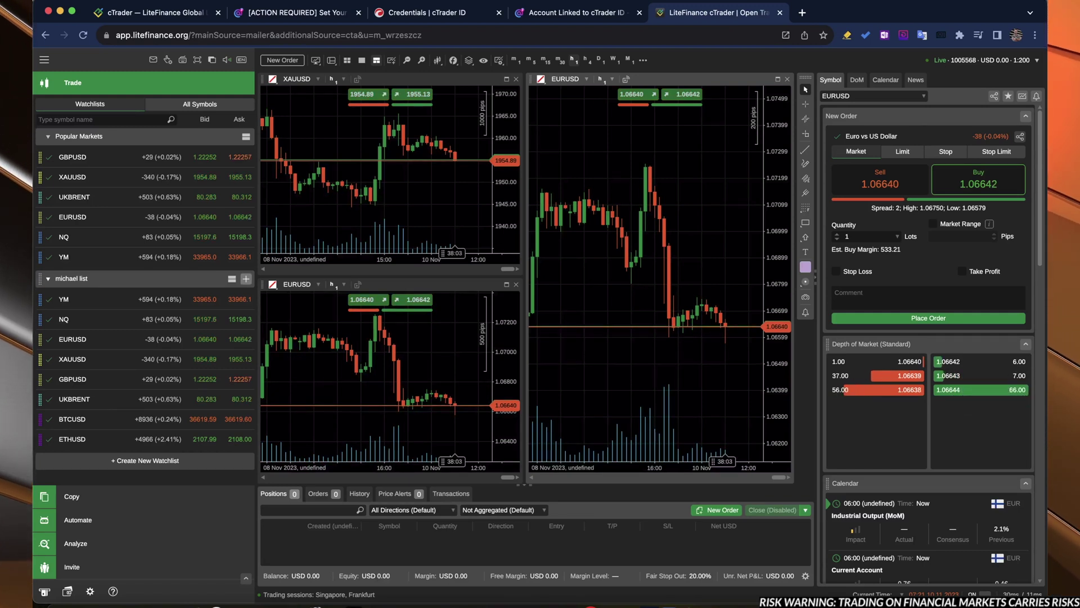
pyautogui.click(245, 279)
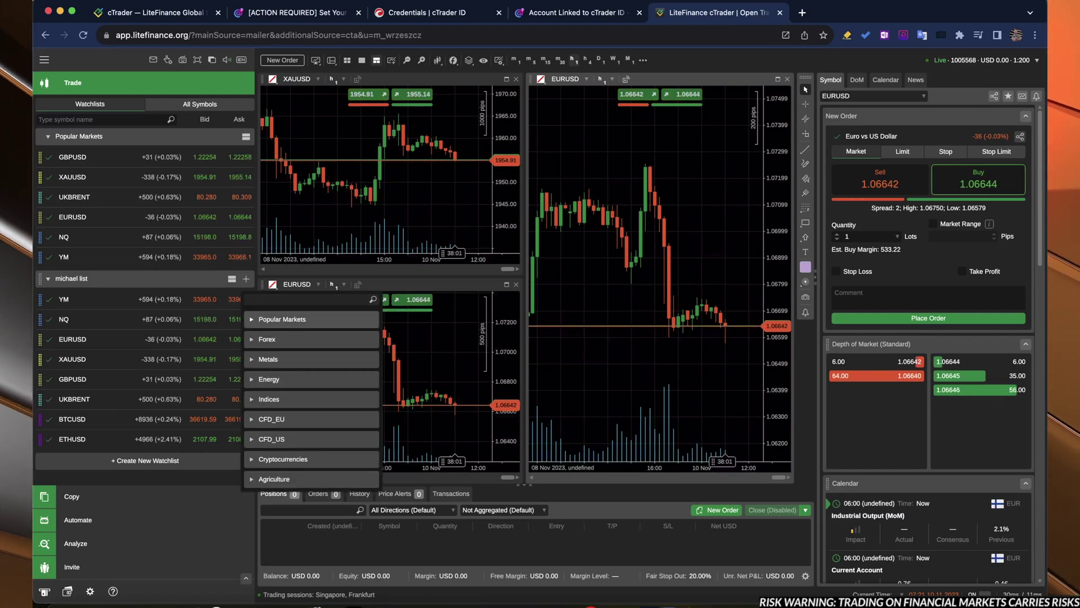
pyautogui.click(282, 319)
pyautogui.click(281, 319)
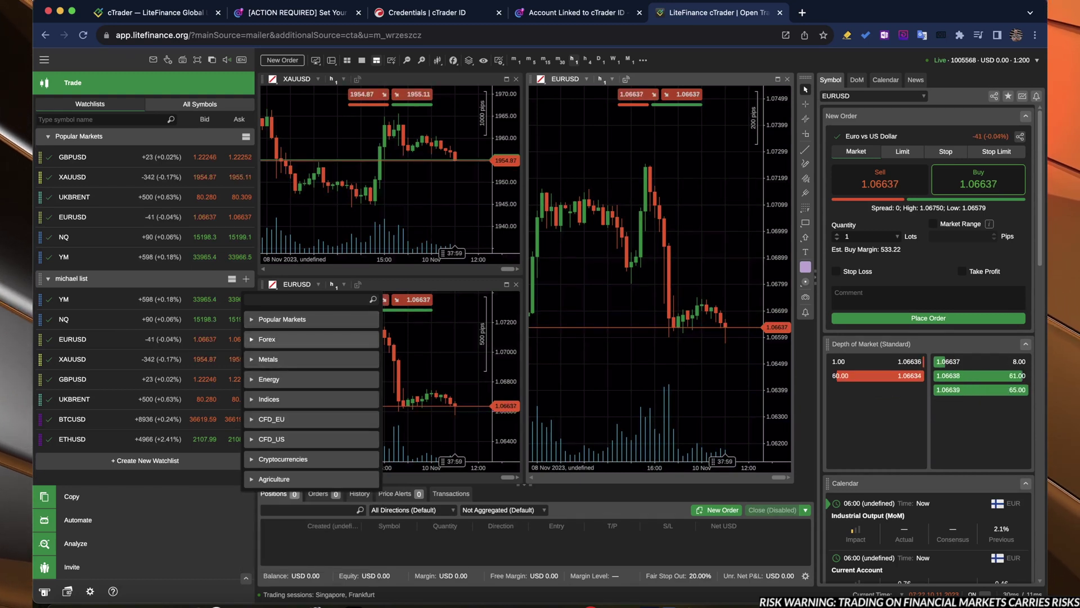
# Star XAGUSD in the Metals category and refresh the custom watchlist to show it last
pyautogui.click(281, 358)
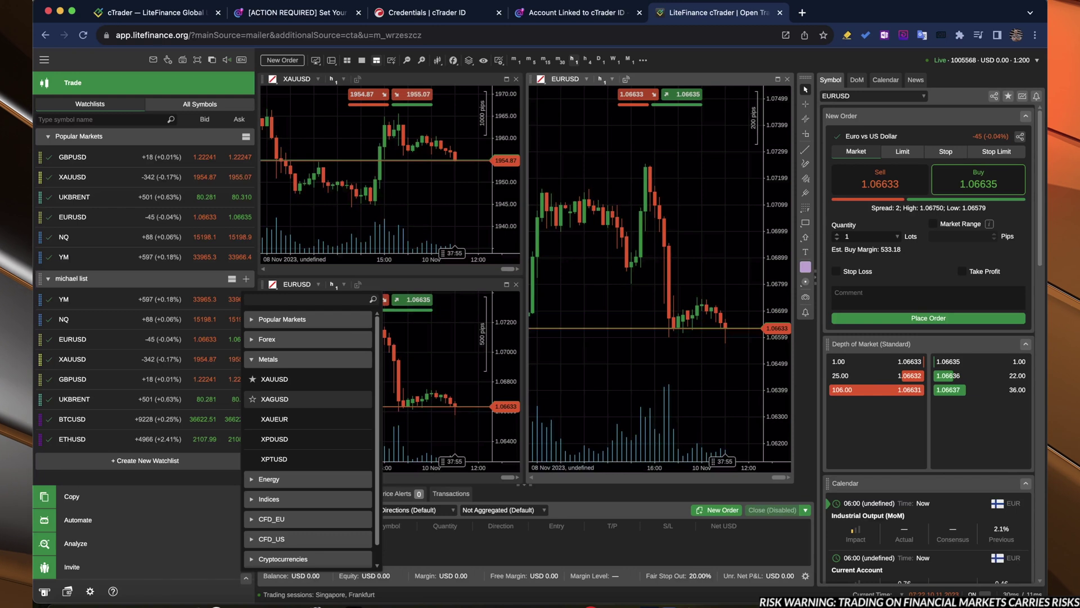
pyautogui.click(253, 398)
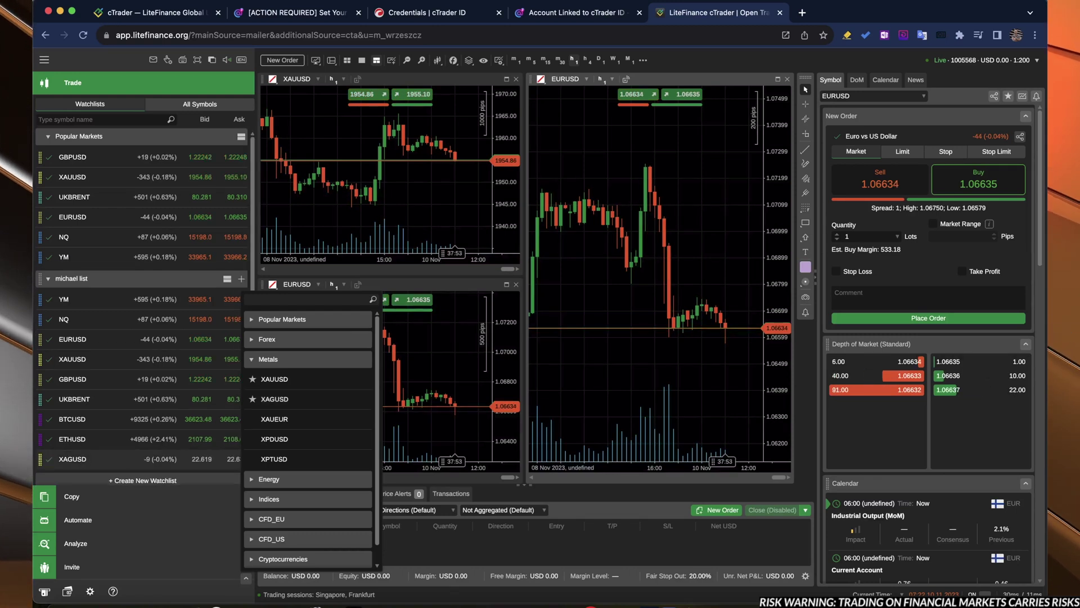
pyautogui.click(47, 278)
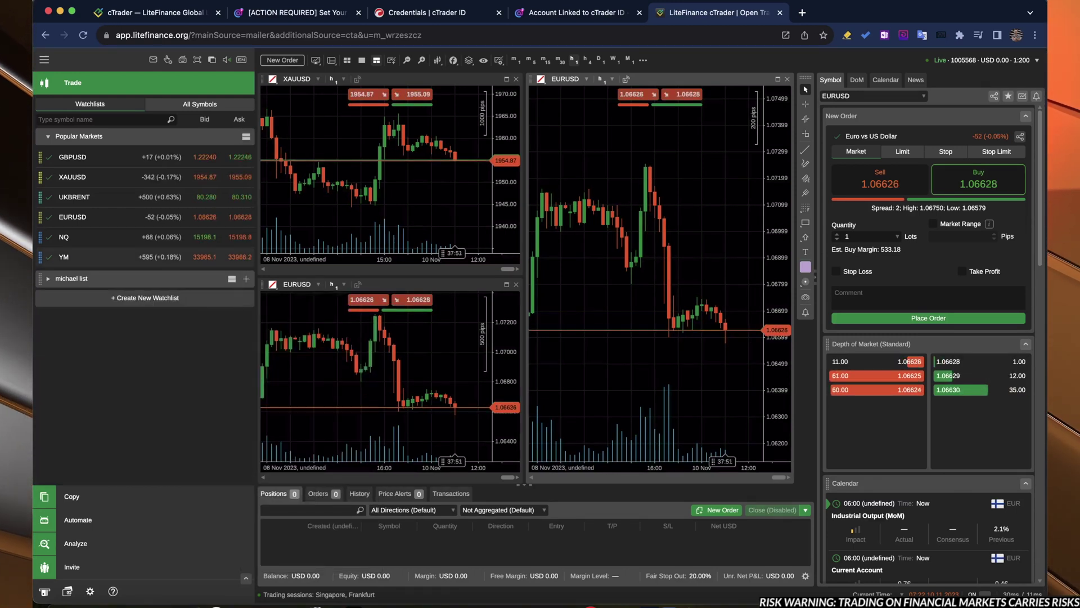
pyautogui.click(48, 279)
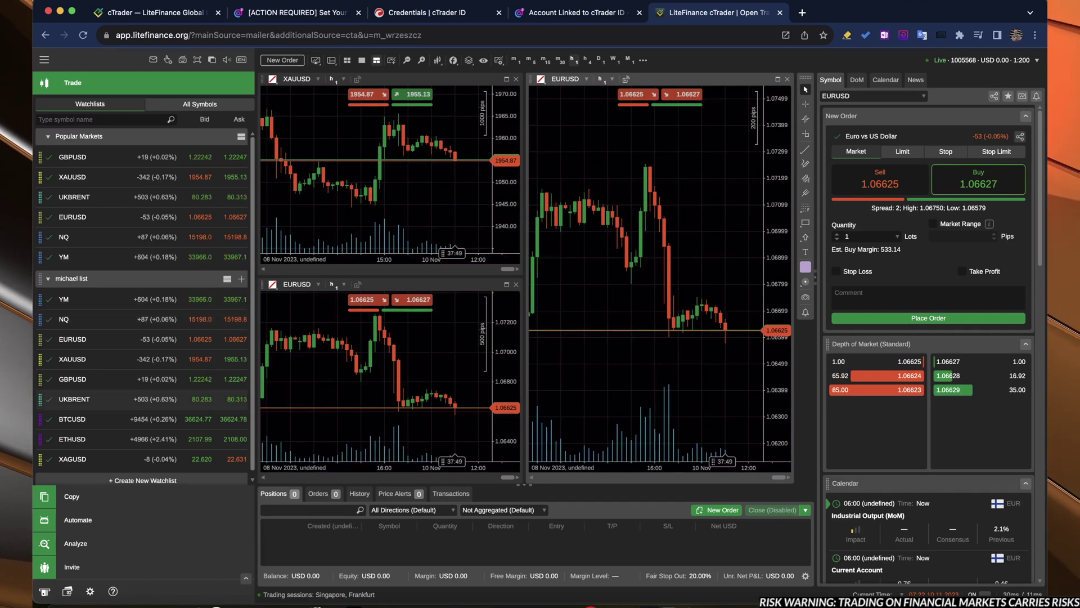
# Peek at the Indicators list, then scroll the large EURUSD chart back and forth through its history
pyautogui.click(453, 60)
pyautogui.press('Escape')
pyautogui.hscroll(-3, 660, 253)
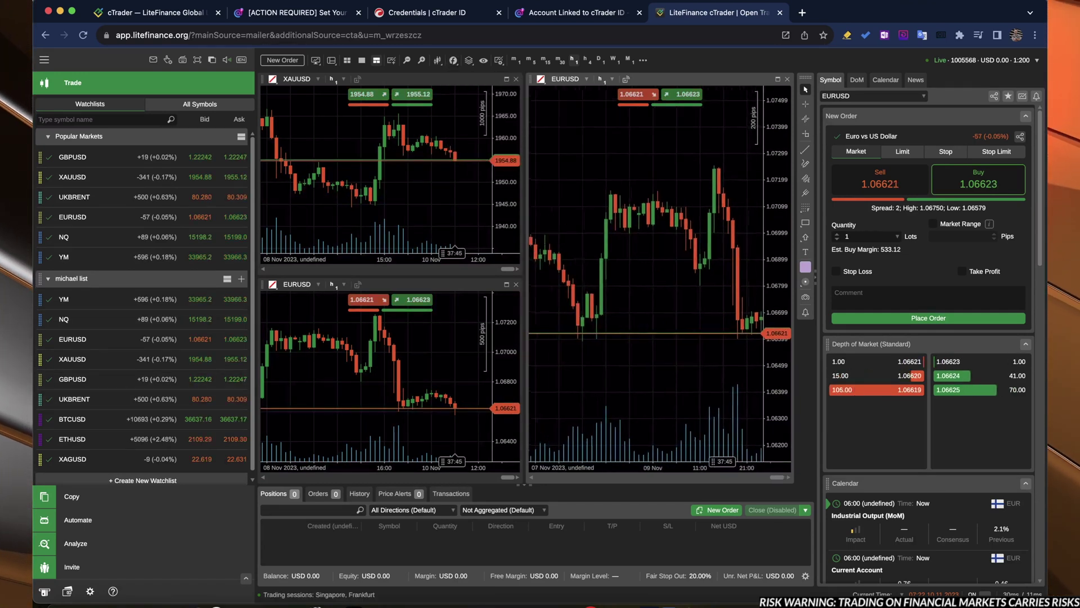
pyautogui.hscroll(5, 659, 253)
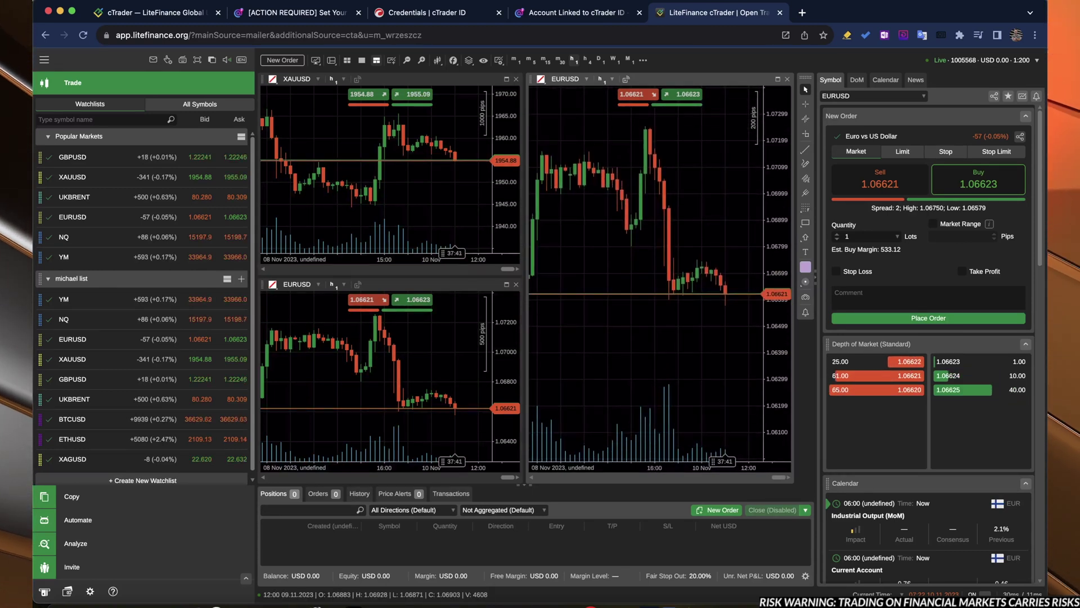
pyautogui.hscroll(-4, 660, 253)
pyautogui.scroll(-3, 660, 253)
pyautogui.hscroll(3, 660, 216)
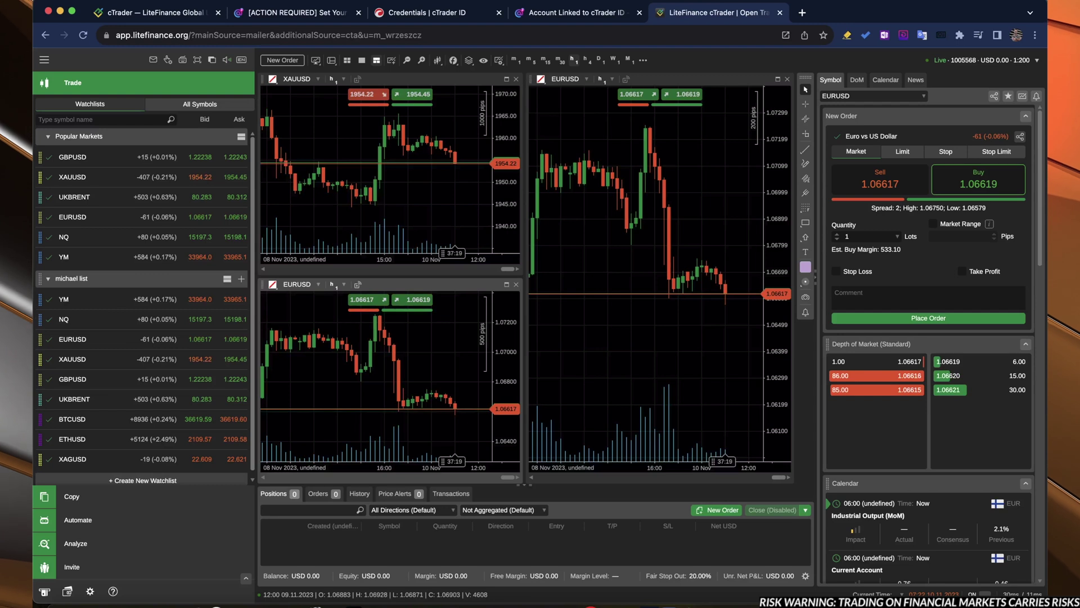
# Set the lower EURUSD chart to the '4 hours' timeframe, then make the large EURUSD chart active
pyautogui.click(344, 284)
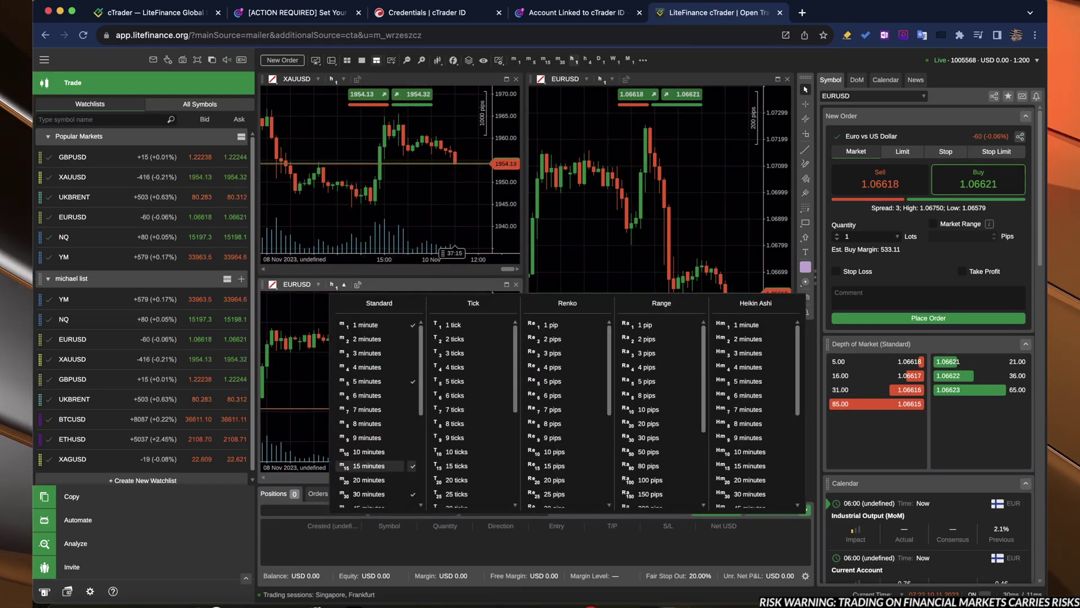
pyautogui.scroll(-2, 372, 466)
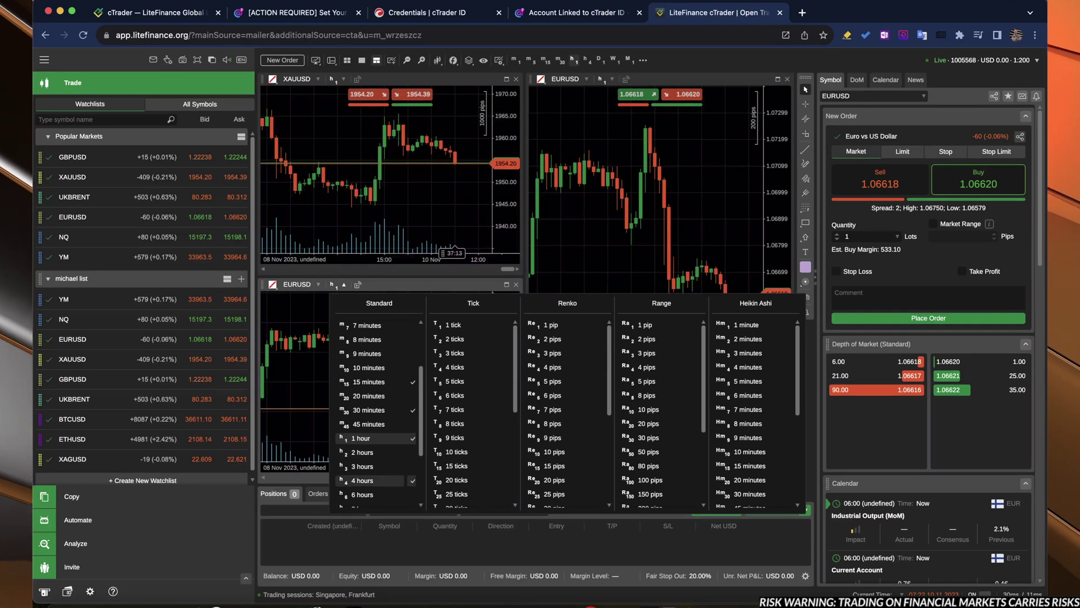
pyautogui.click(365, 480)
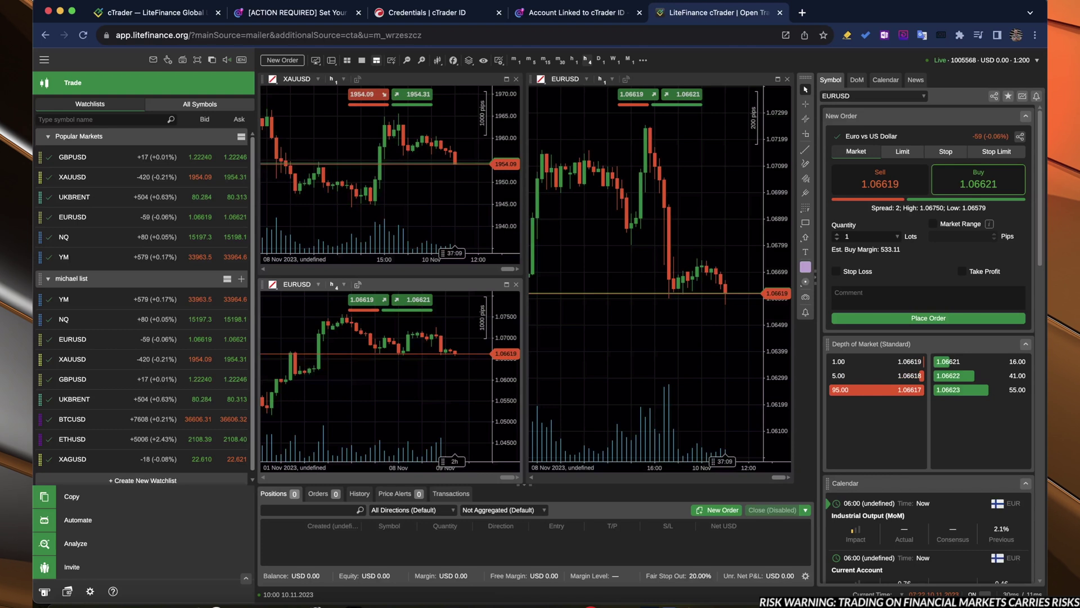
pyautogui.click(658, 253)
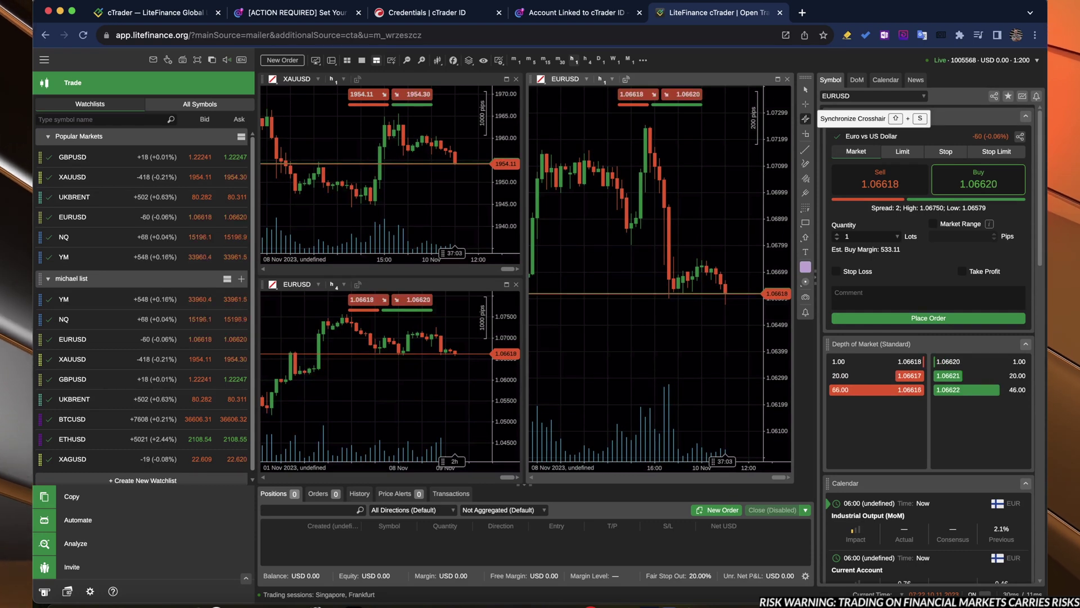
# Turn on Synchronize Crosshair, then draw a Pencil circle around recent EURUSD candles and delete it
pyautogui.click(805, 118)
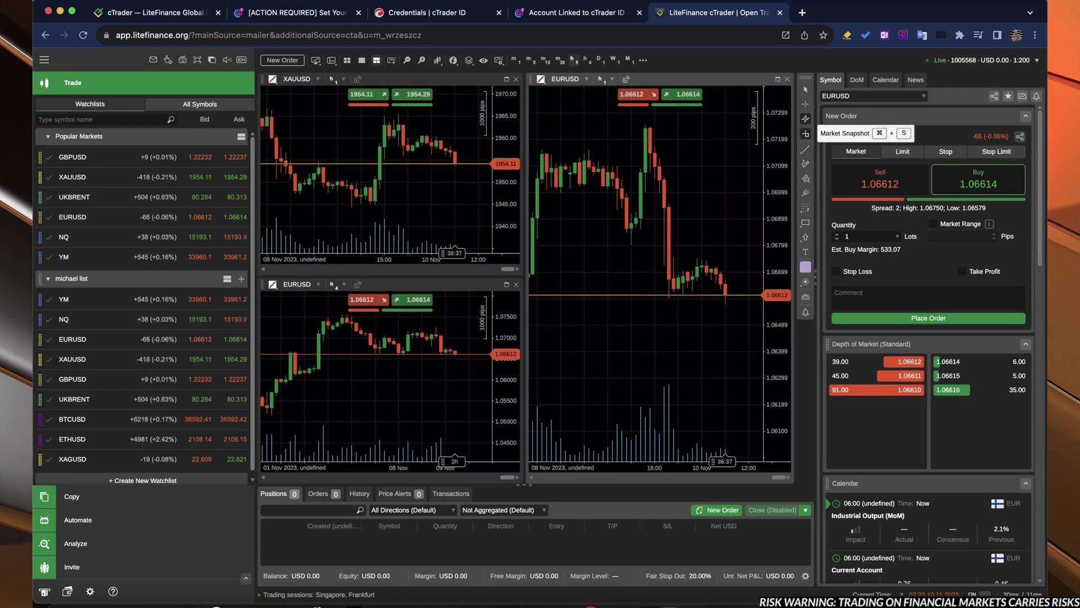
pyautogui.moveTo(806, 150)
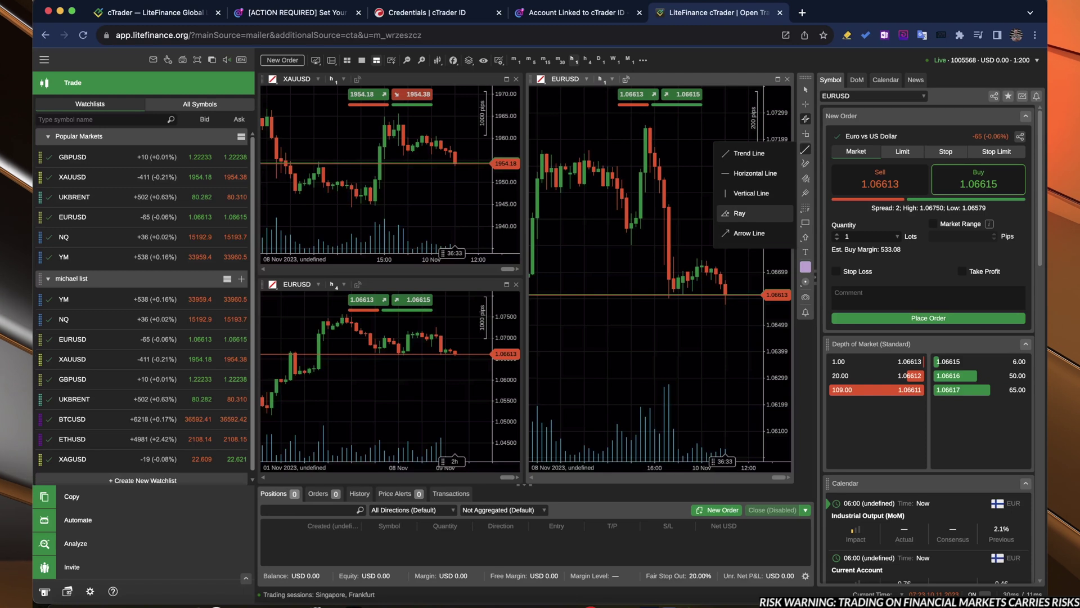
pyautogui.click(806, 164)
pyautogui.moveTo(709, 246)
pyautogui.mouseDown()
pyautogui.moveTo(732, 270)
pyautogui.moveTo(683, 243)
pyautogui.mouseUp()
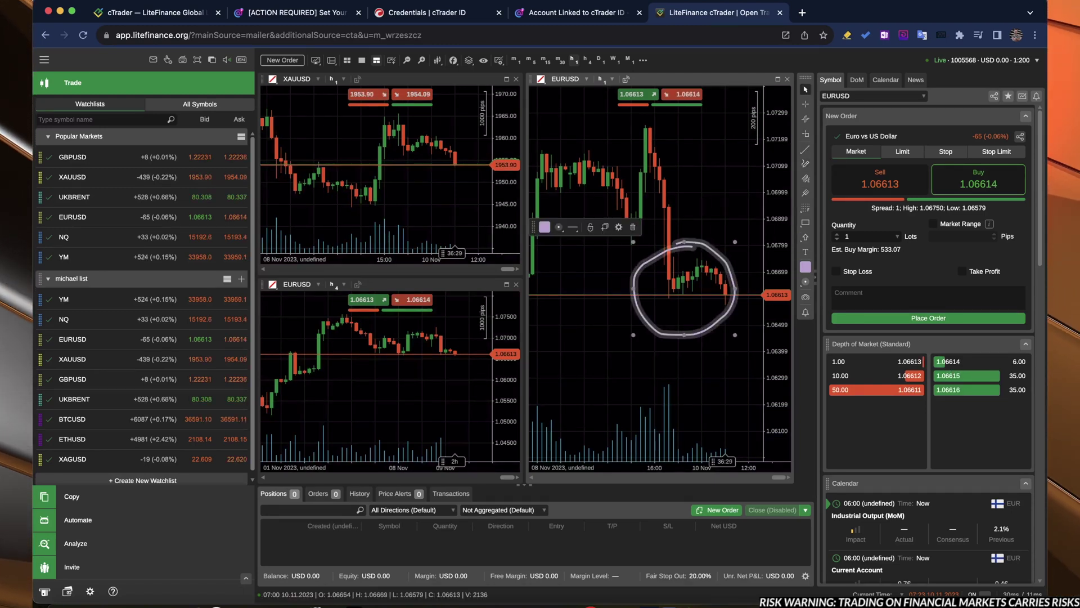
pyautogui.click(632, 227)
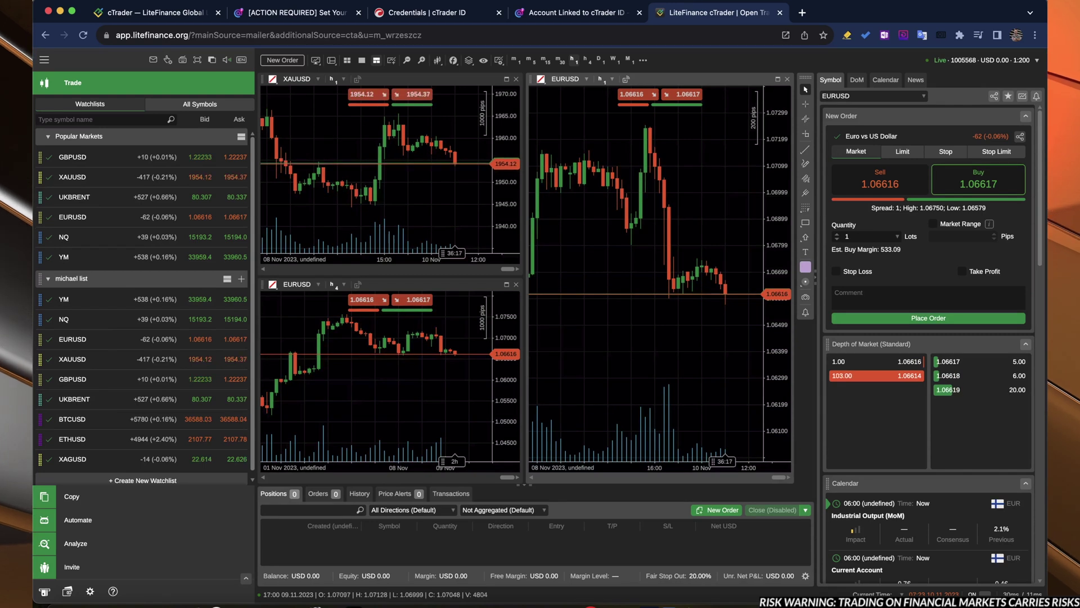
pyautogui.click(453, 59)
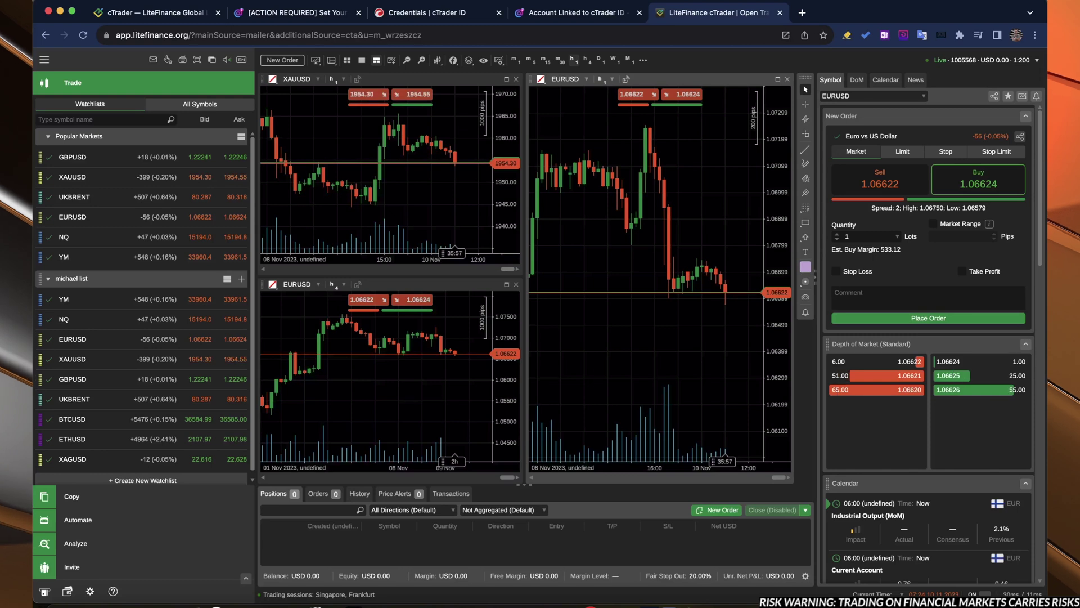
pyautogui.scroll(-10, 928, 338)
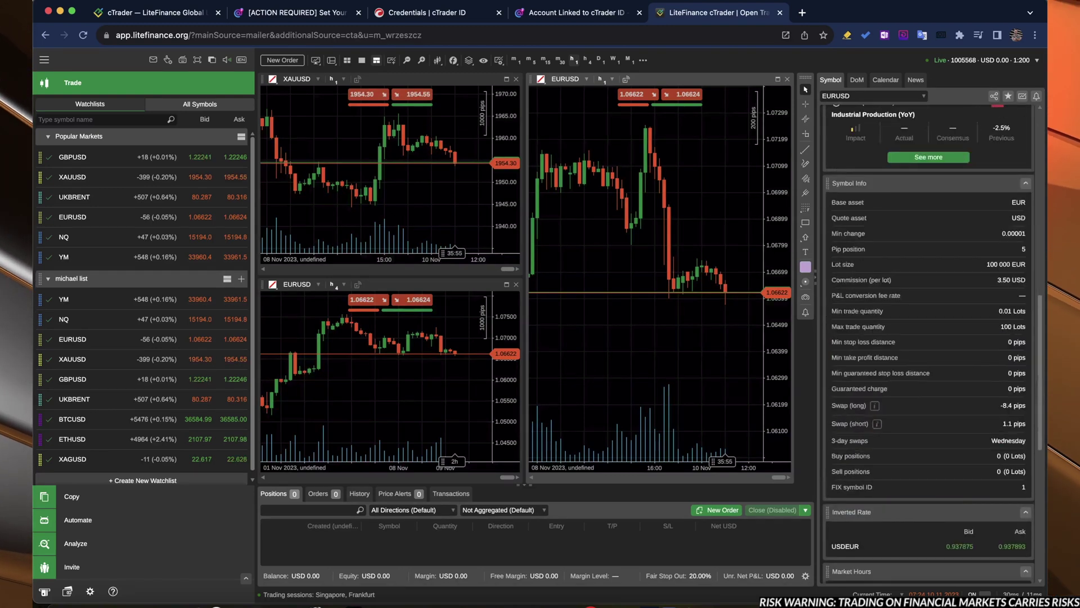
pyautogui.scroll(10, 928, 337)
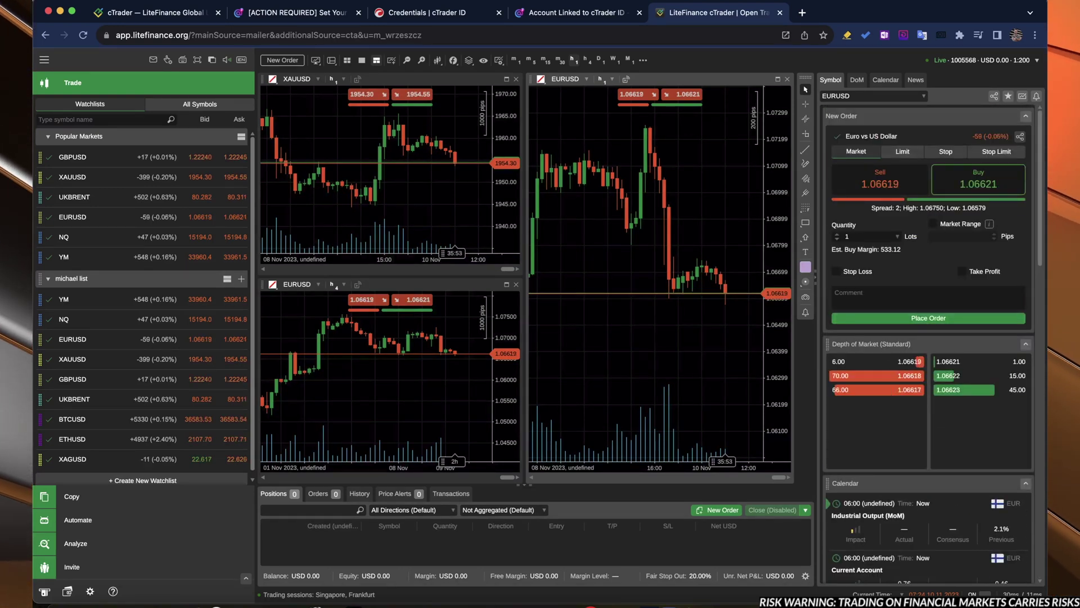
pyautogui.click(1026, 115)
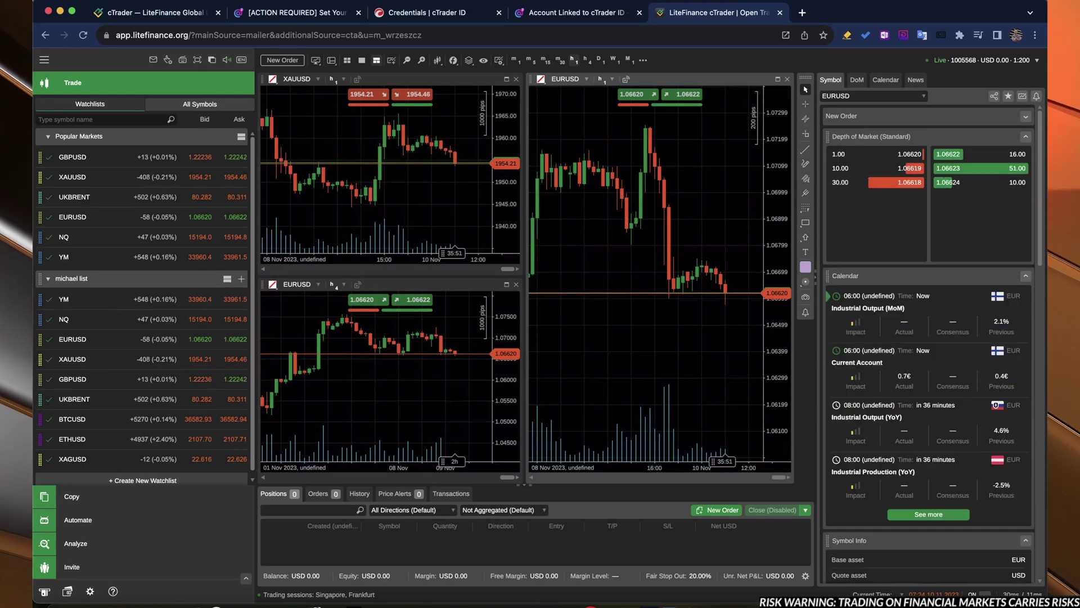
pyautogui.click(1025, 116)
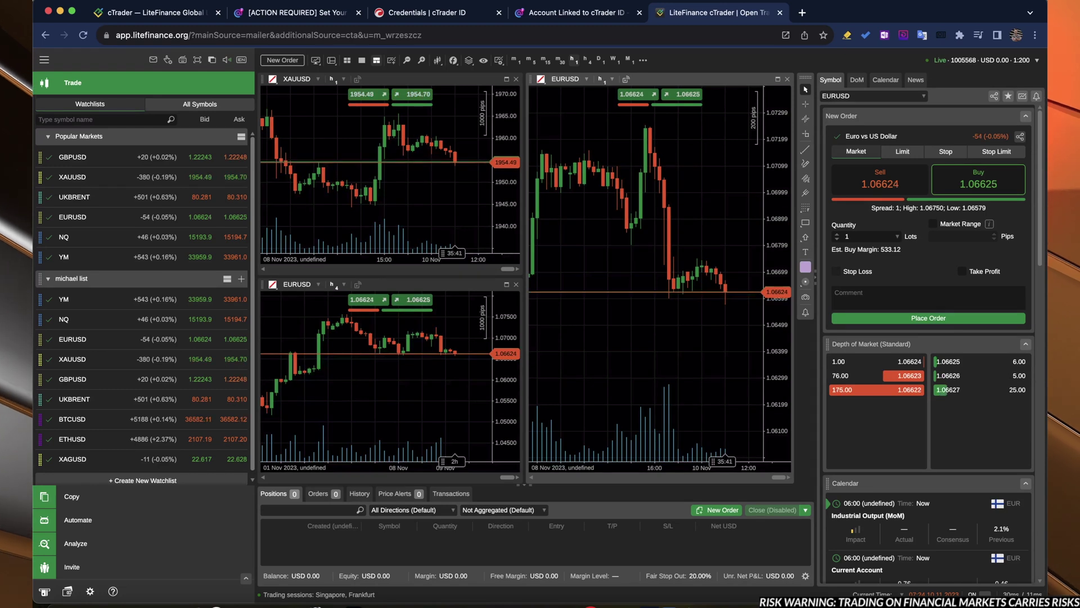
# Enable stop loss and take profit on the EURUSD buy order and check the lot quantity list
pyautogui.click(836, 271)
pyautogui.click(962, 271)
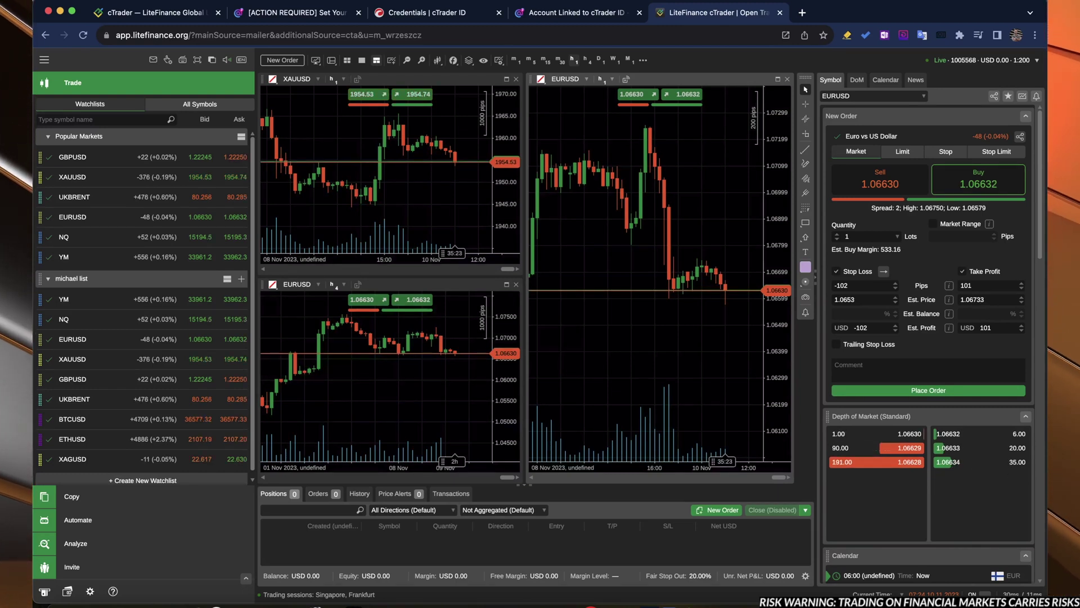
pyautogui.click(897, 236)
pyautogui.press('Escape')
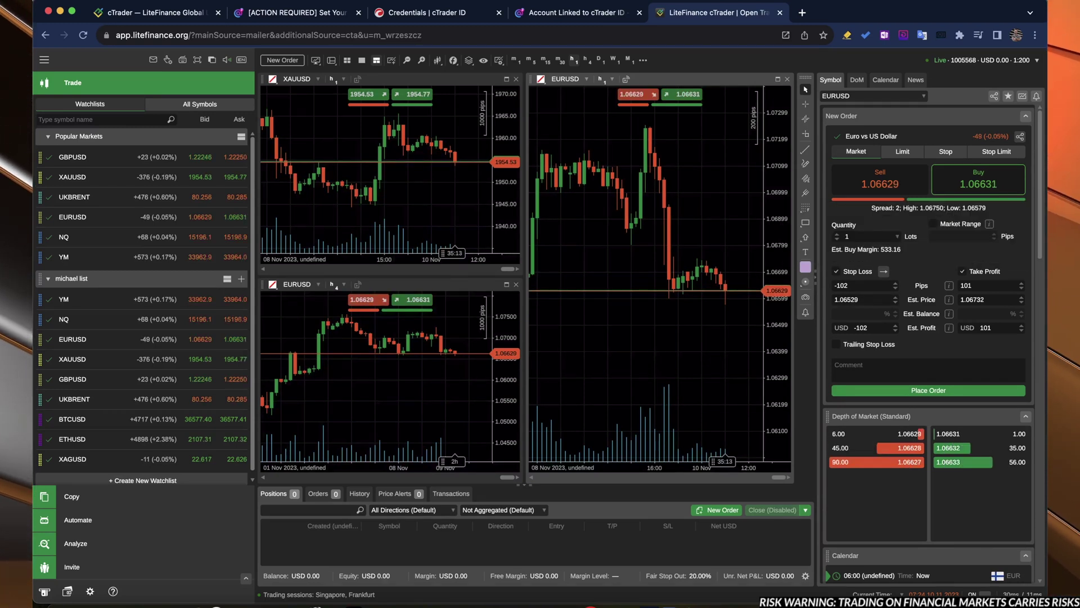
# Edit the stop loss price down to 1.06000
pyautogui.click(859, 299)
pyautogui.press('BackSpace')
pyautogui.press('BackSpace')
pyautogui.press('BackSpace')
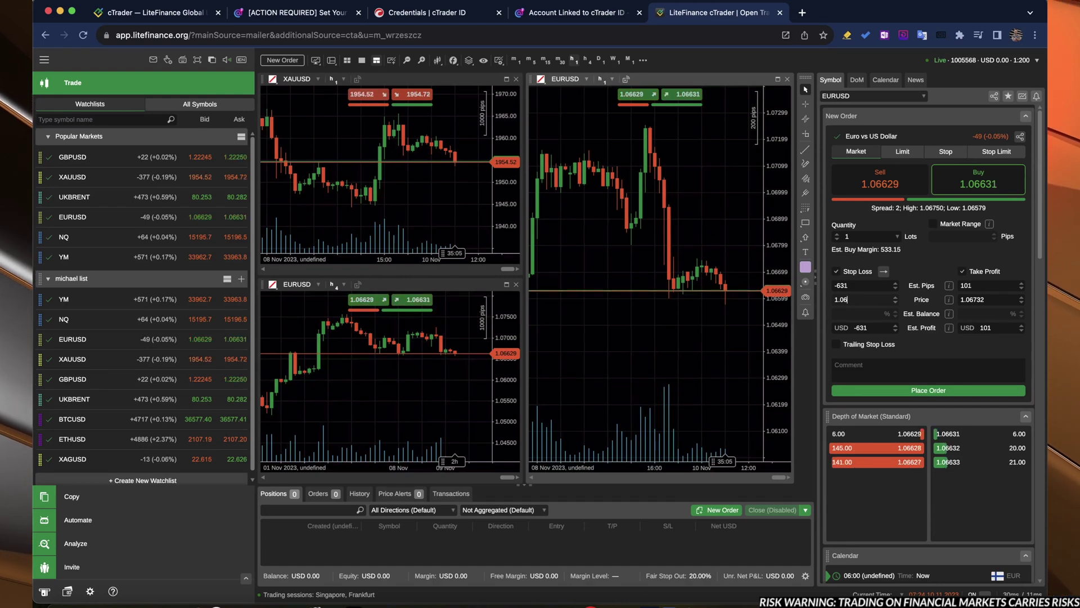
pyautogui.write('00')
pyautogui.press('BackSpace')
pyautogui.press('BackSpace')
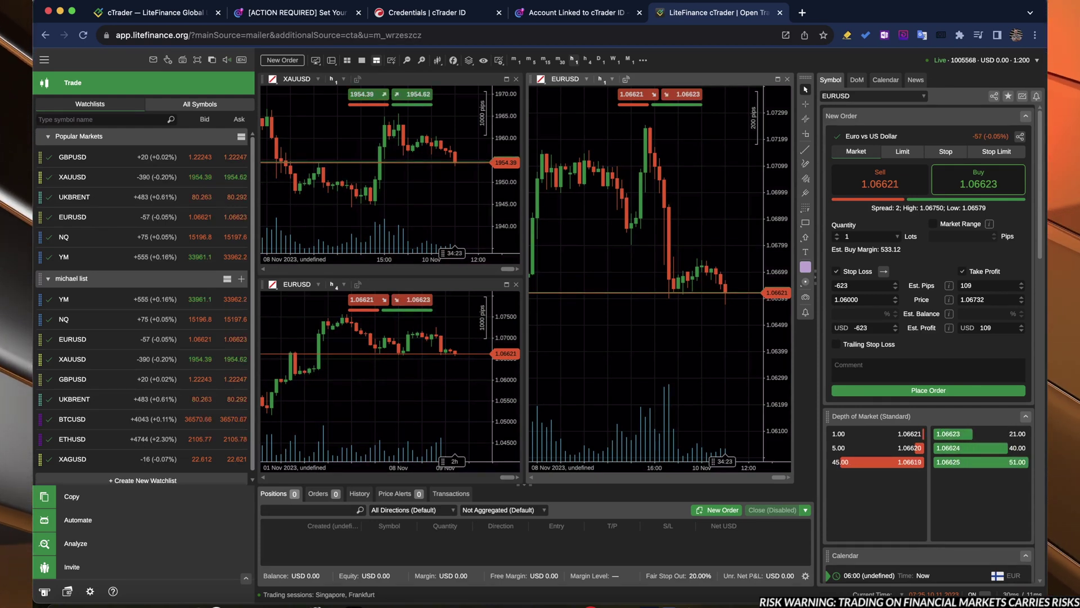
pyautogui.moveTo(949, 314)
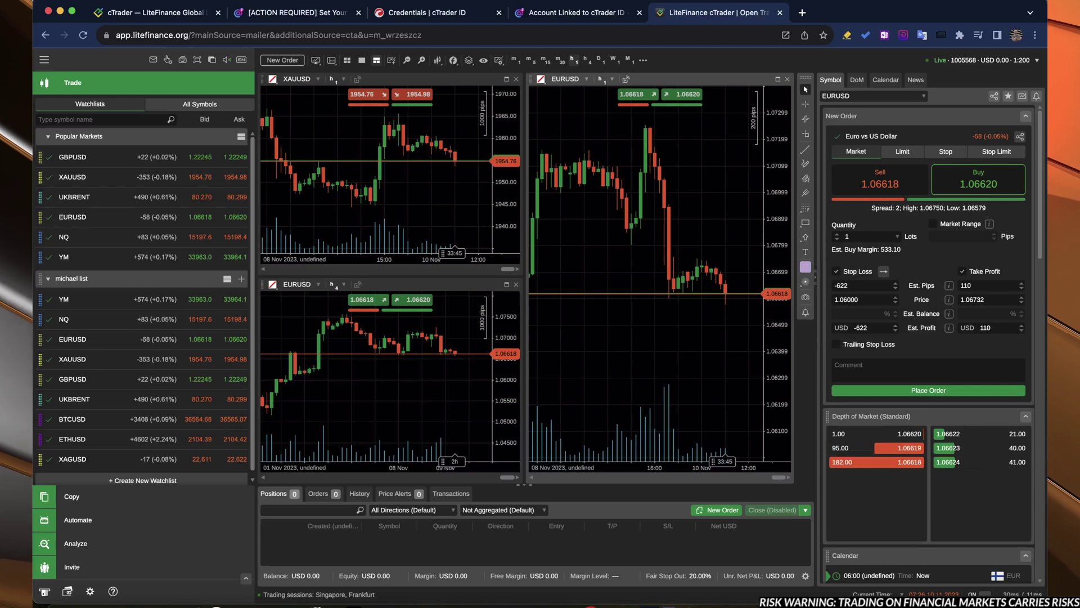
# Collapse and re-expand EURUSD's Depth of Market, scroll to Symbol Info, and show the rectangle tool's shape options
pyautogui.scroll(-5, 929, 337)
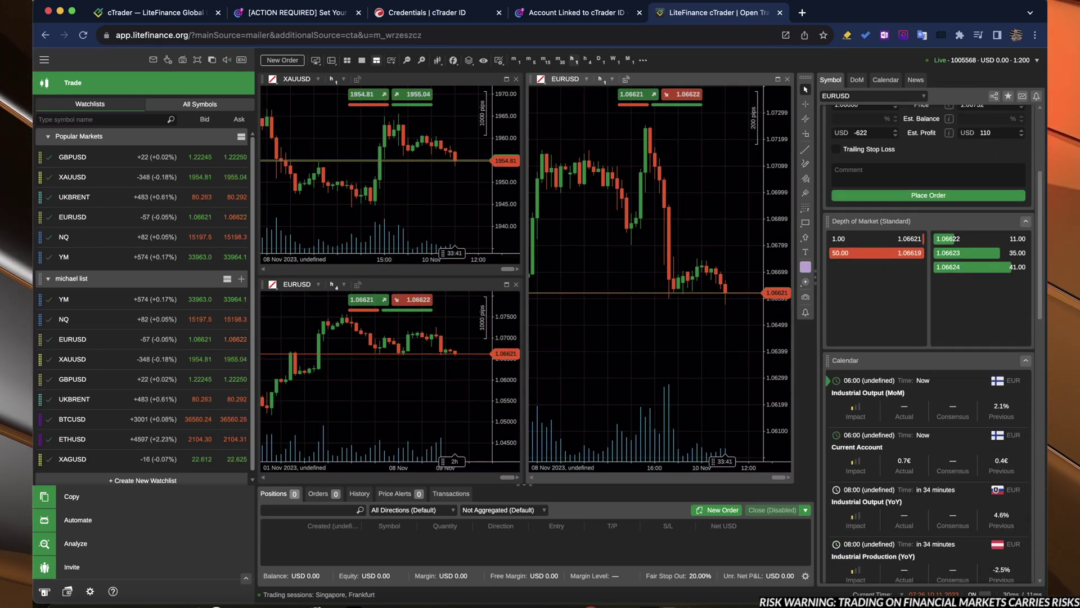
pyautogui.click(1026, 221)
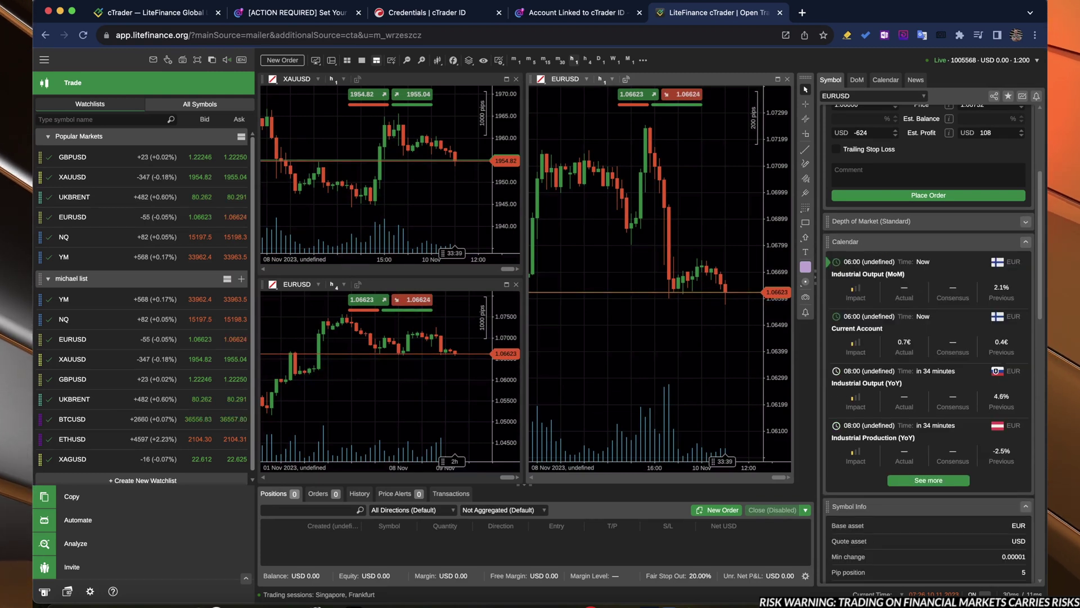
pyautogui.click(1025, 221)
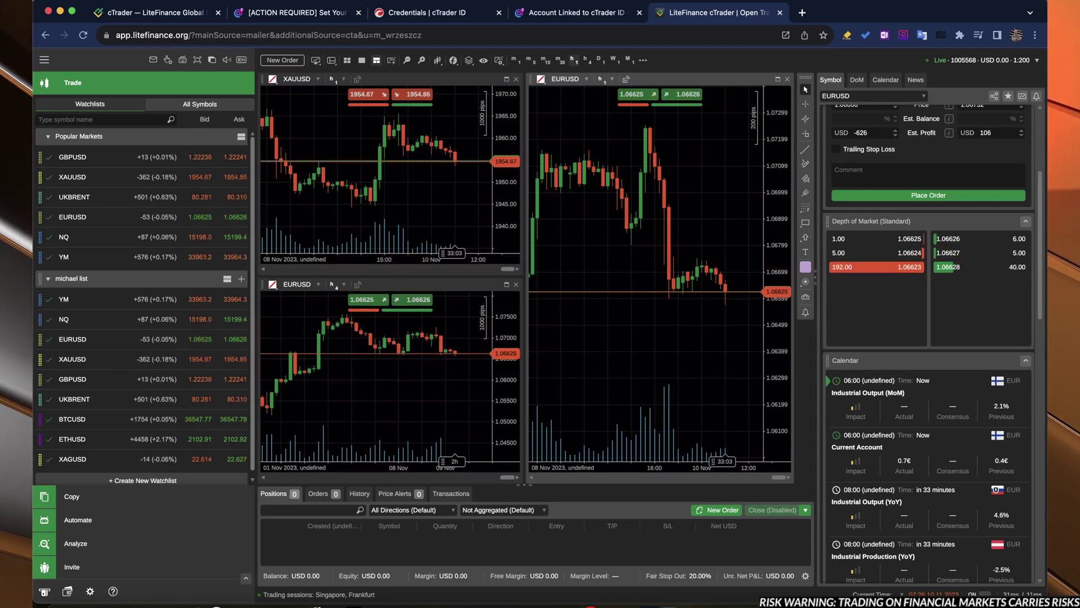
pyautogui.scroll(-5, 928, 338)
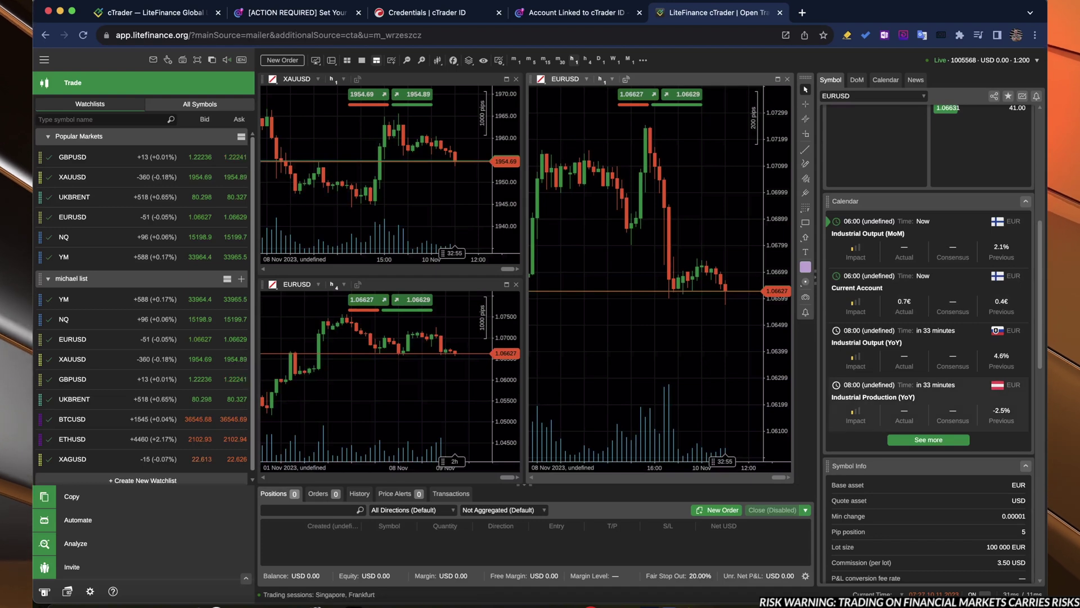
pyautogui.click(805, 222)
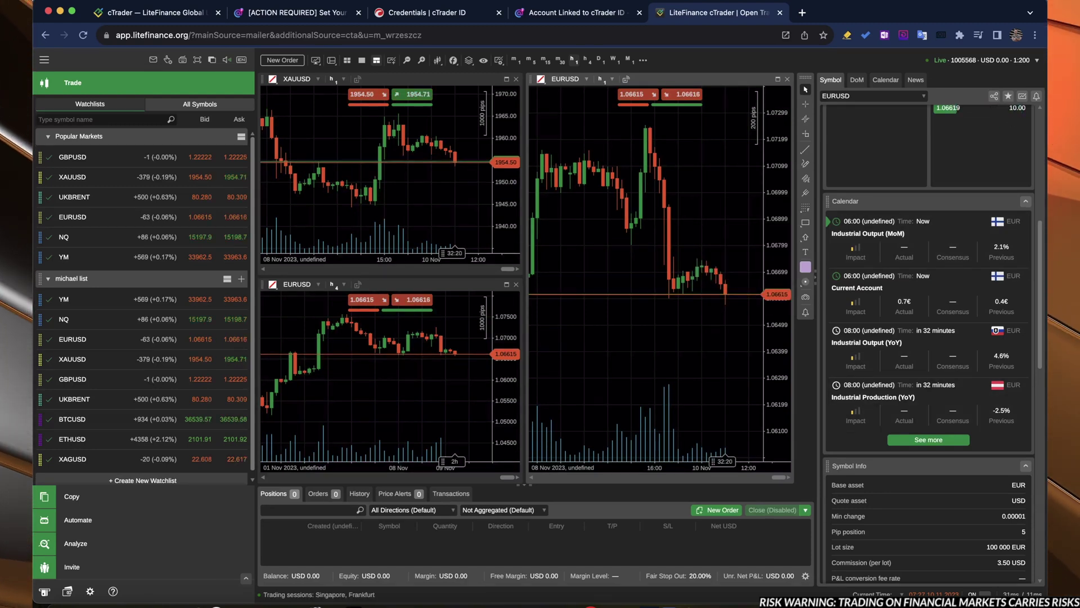
# View XAUUSD's symbol details, then switch back to EURUSD and scroll down to Symbol Info and Inverted Rate
pyautogui.click(388, 169)
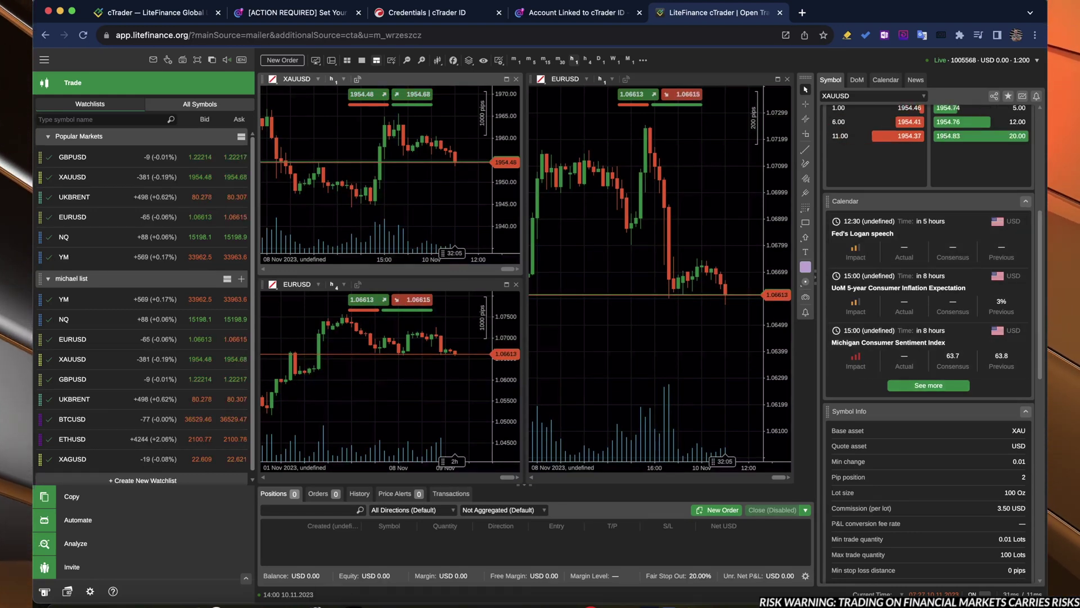
pyautogui.click(623, 180)
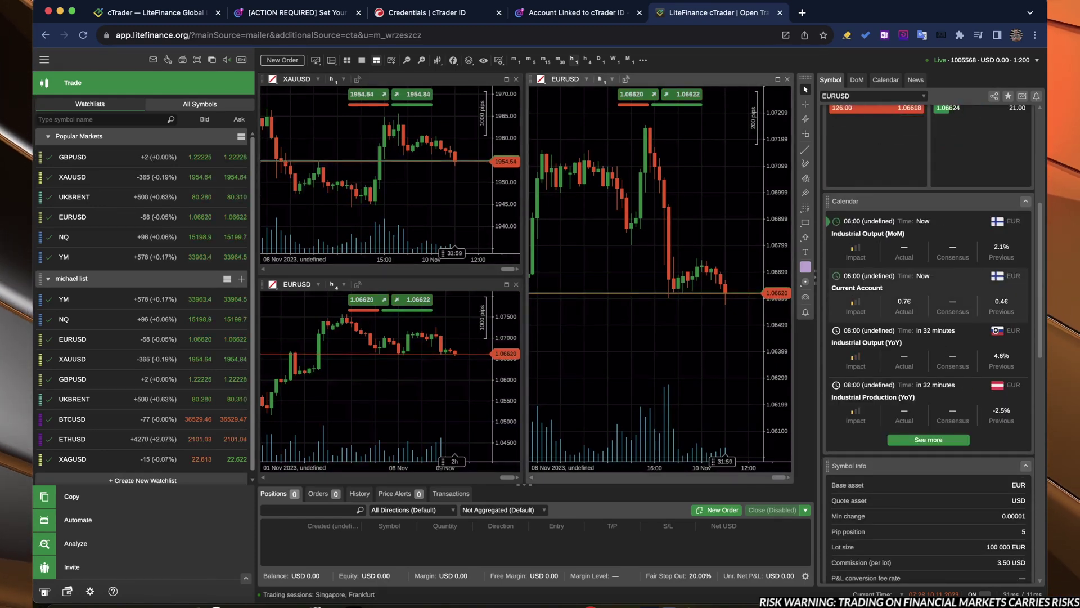
pyautogui.scroll(-3, 928, 338)
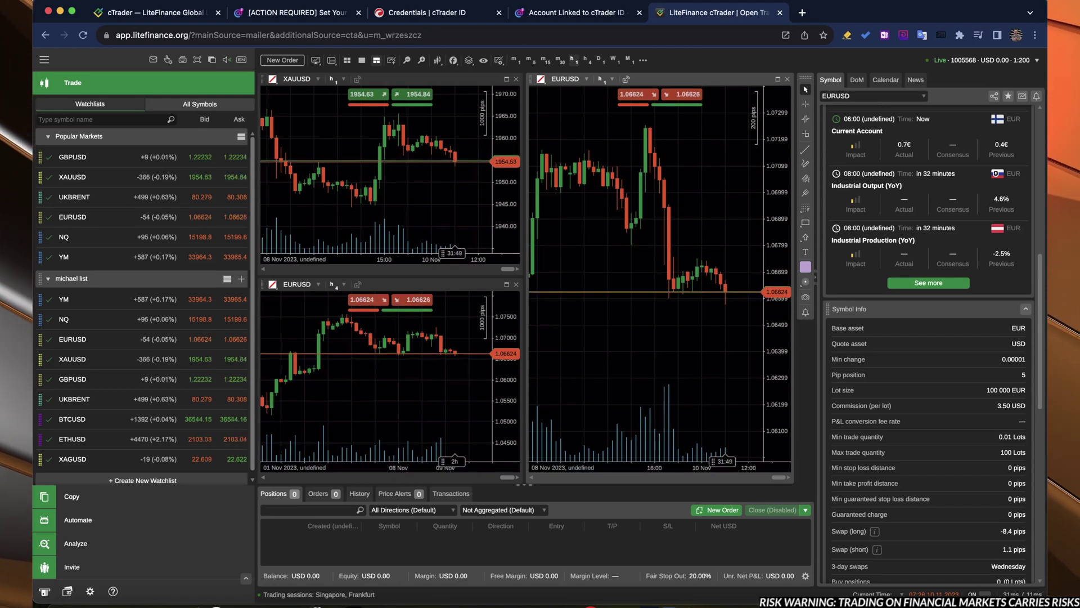
# Scroll EURUSD's Symbol panel through Market Hours, Trade Statistics and the 1:1000 leverage tier
pyautogui.scroll(-5, 929, 338)
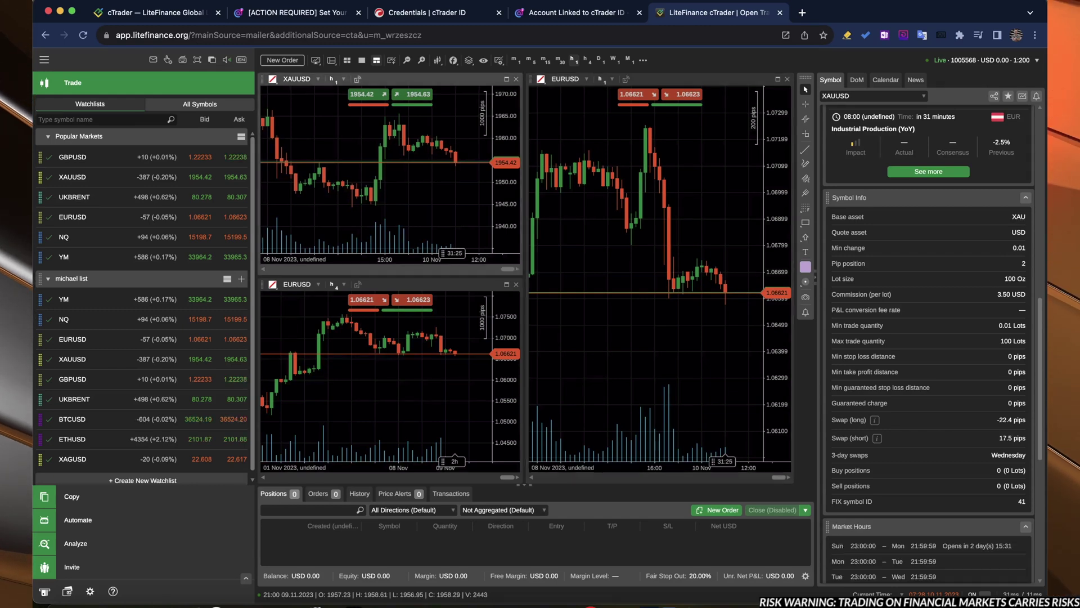
pyautogui.scroll(-1, 928, 338)
pyautogui.scroll(1, 928, 337)
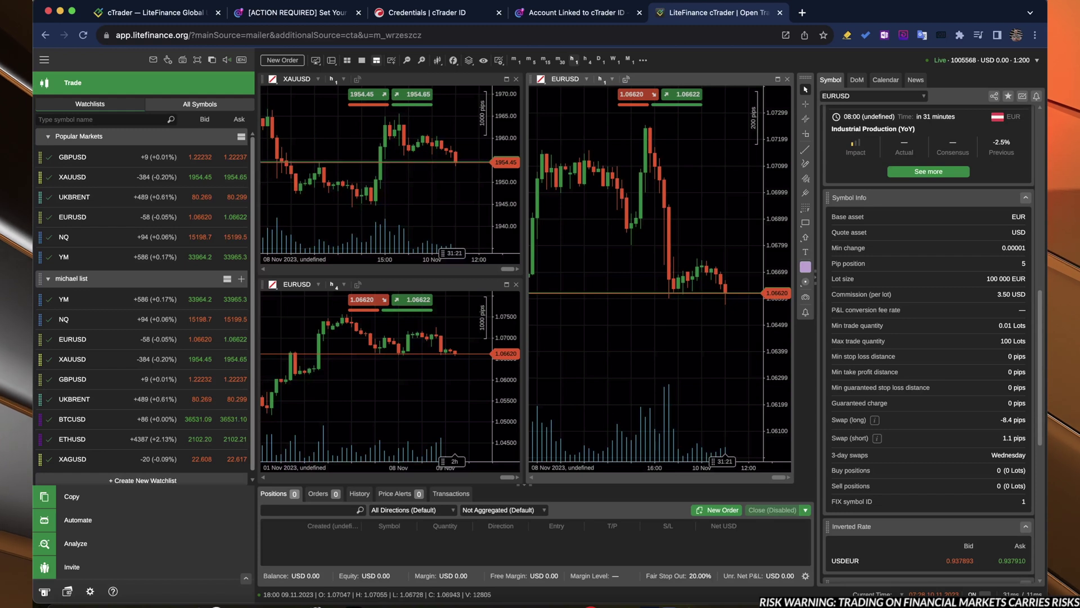
pyautogui.scroll(-4, 928, 337)
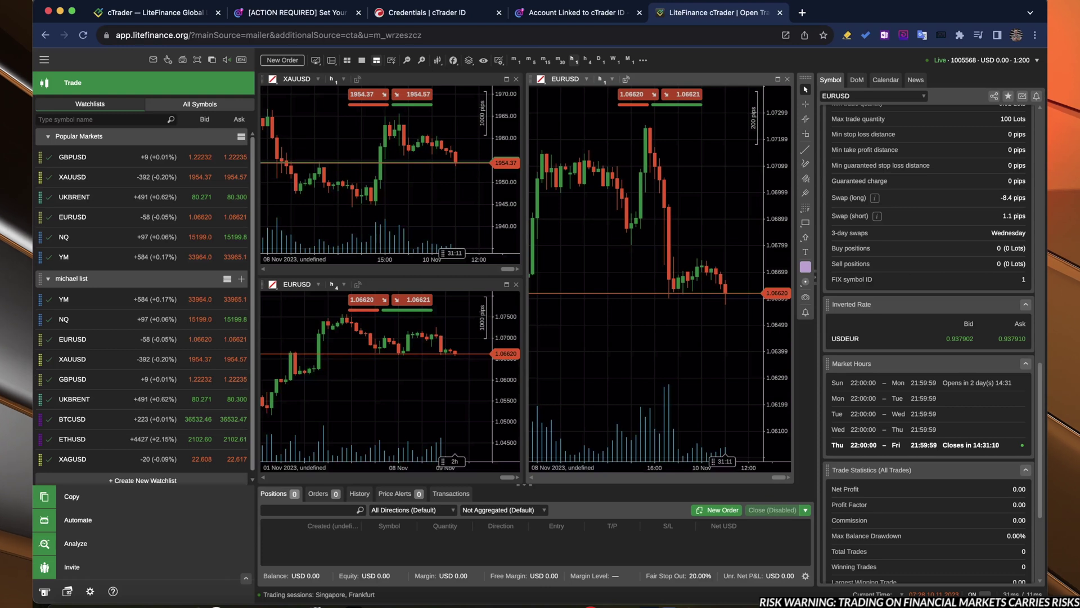
pyautogui.scroll(-4, 928, 337)
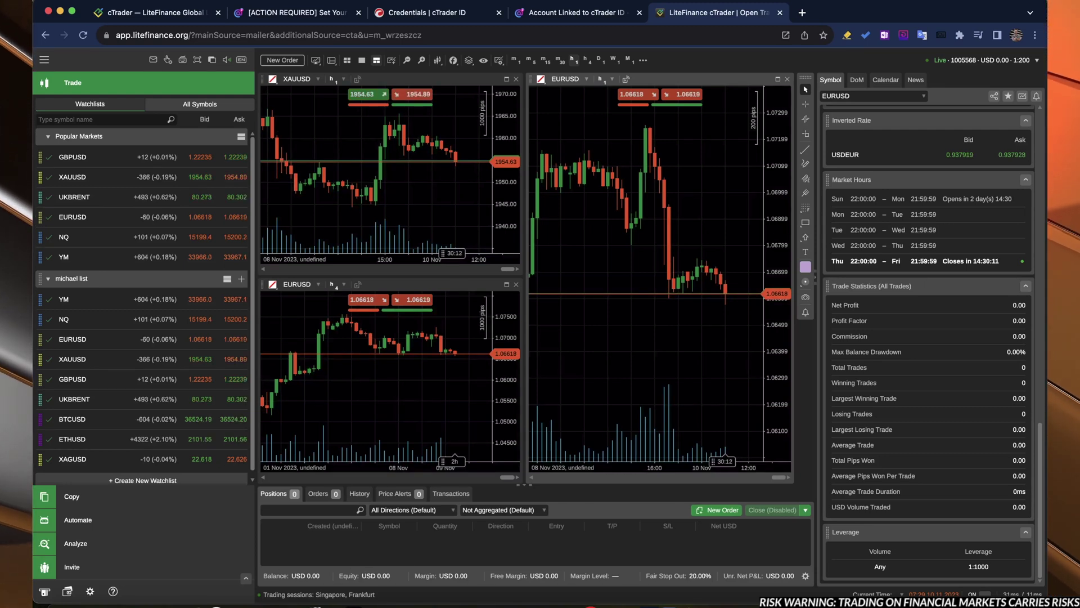
# Browse the History, Orders, Positions and Transactions tabs, then bring up a new EURUSD order ticket with F9
pyautogui.click(360, 493)
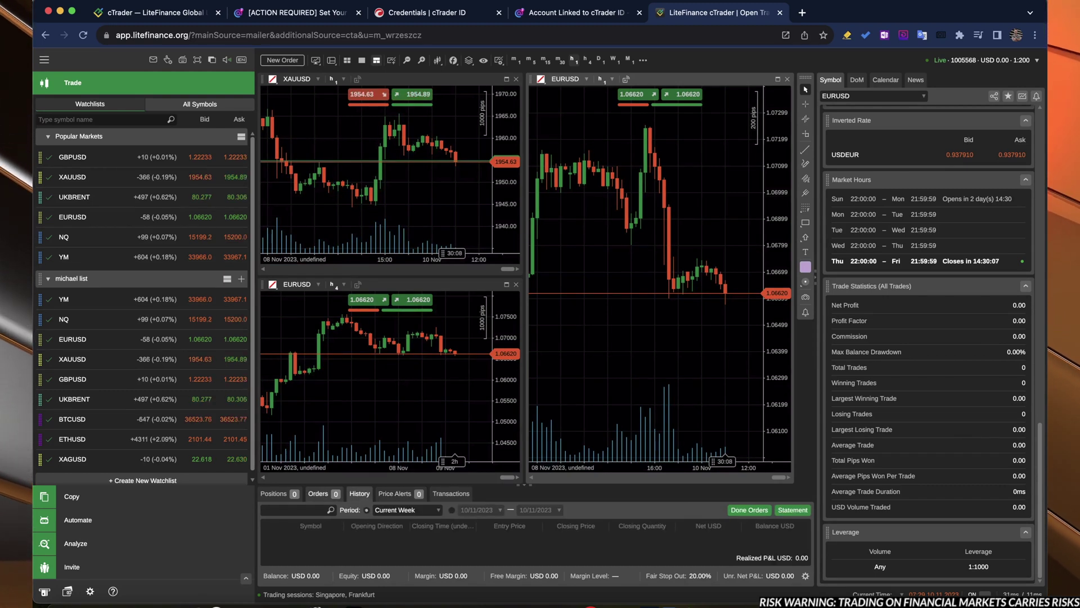
pyautogui.click(319, 494)
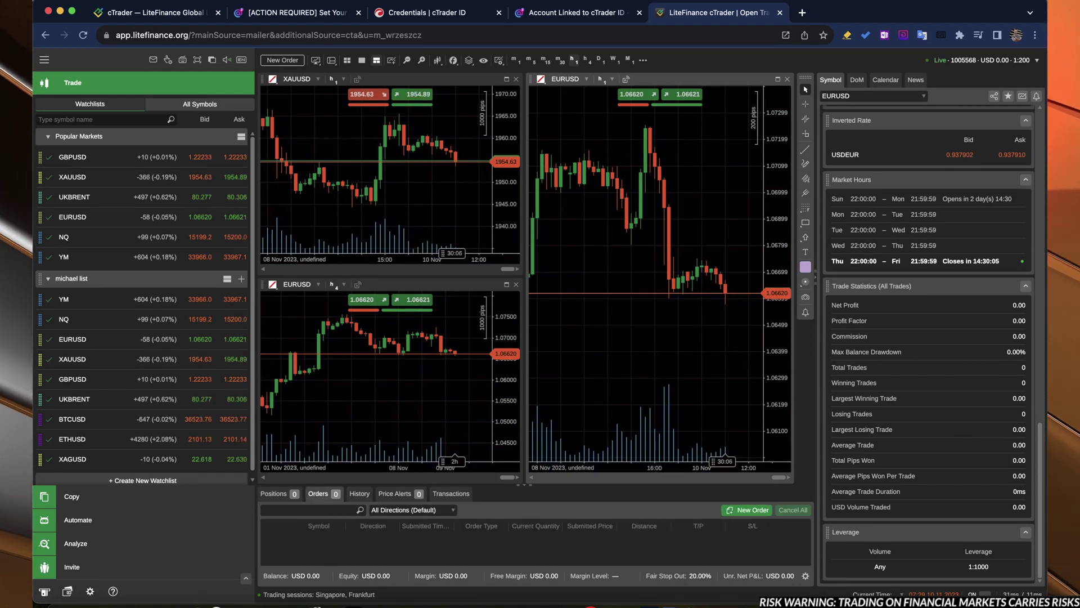
pyautogui.click(273, 494)
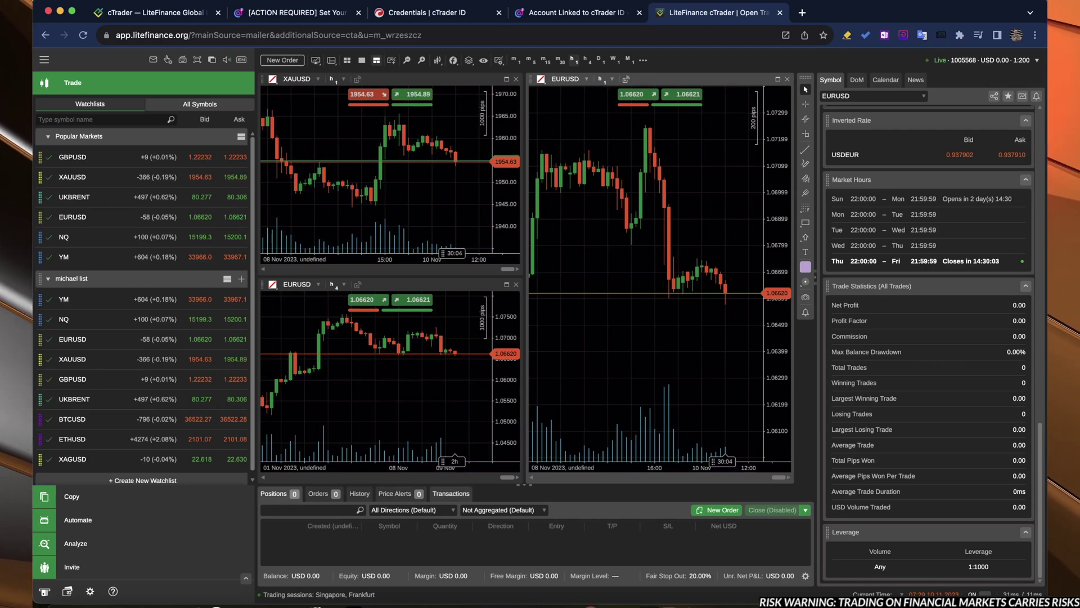
pyautogui.click(451, 493)
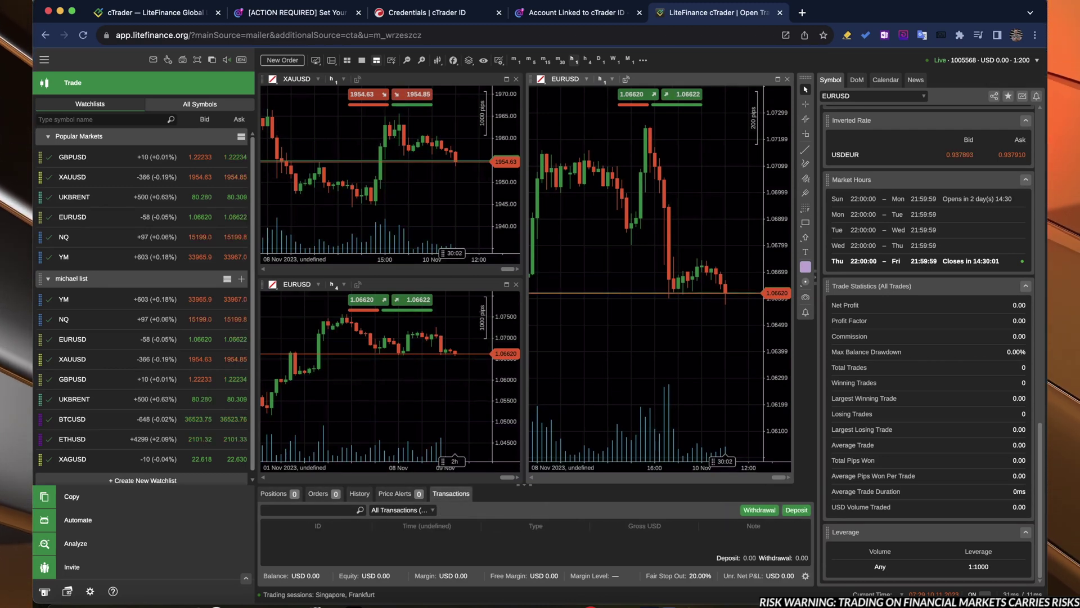
pyautogui.click(274, 494)
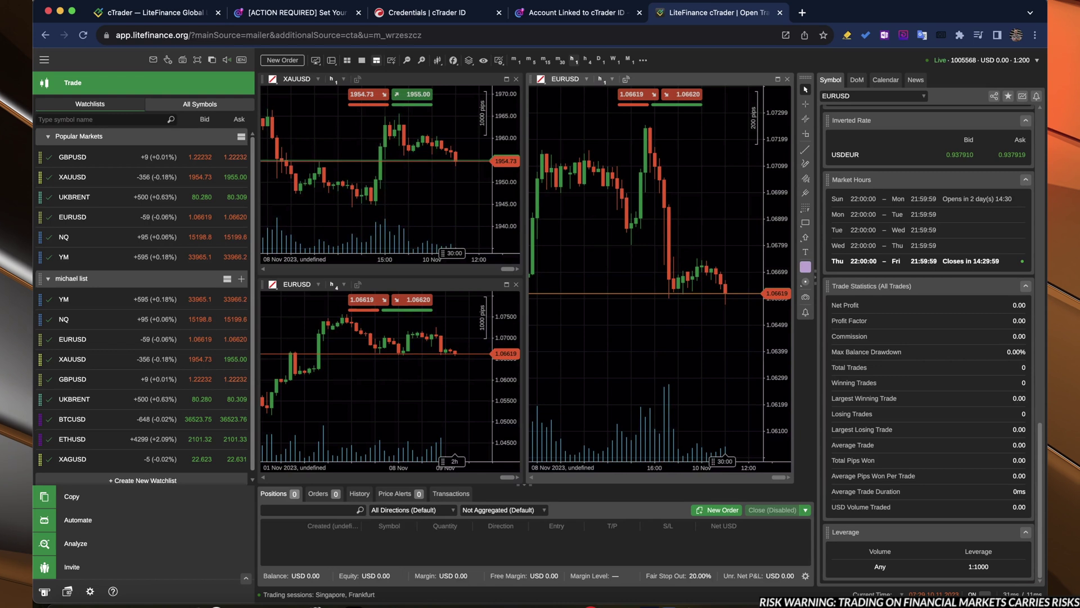
pyautogui.press('F9')
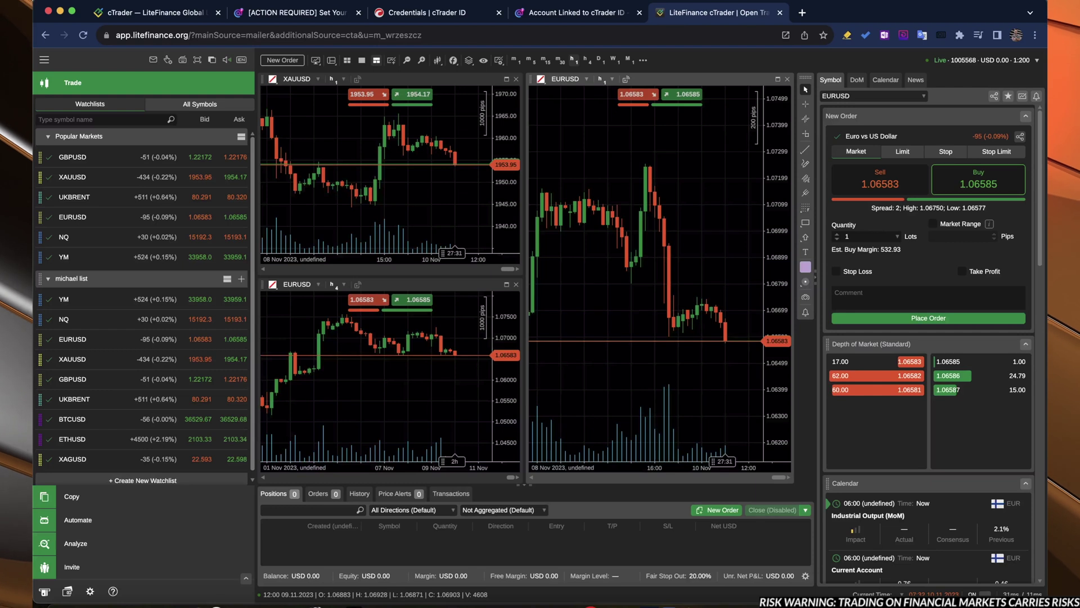
# Switch to the LiteFinance client-area cTrader page listing the CT-LIVE-ECN account
pyautogui.press('super+1')
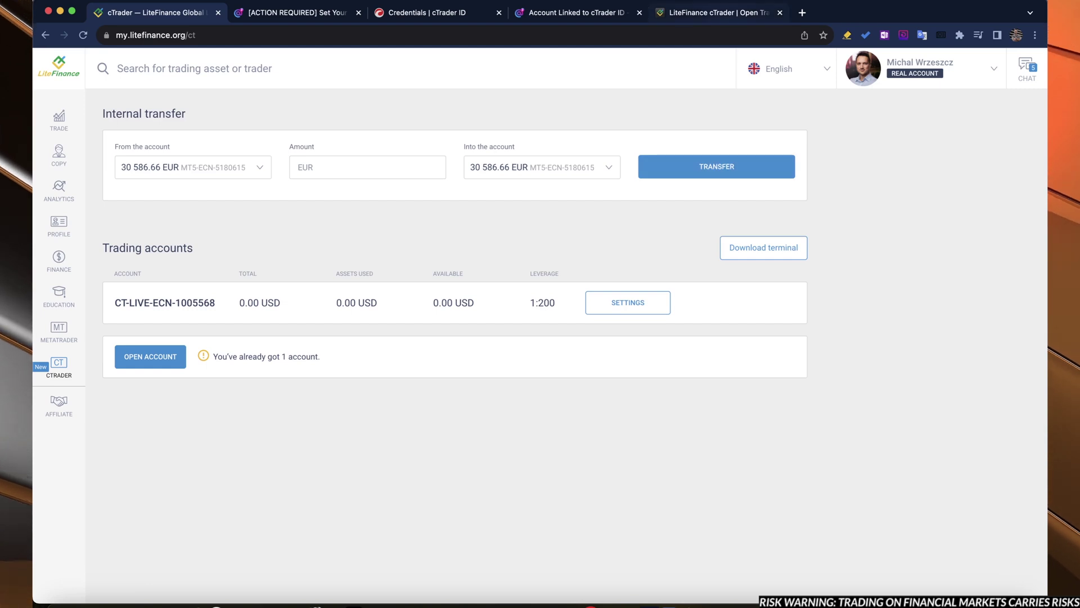
# Switch back to the cTrader web terminal with the charts and EURUSD order ticket
pyautogui.press('super+5')
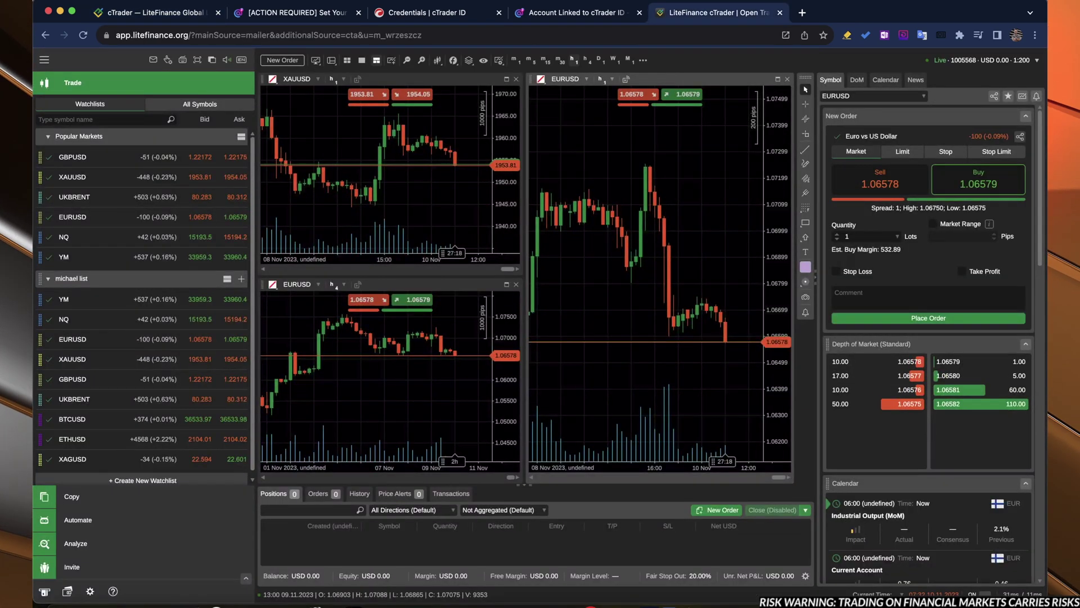